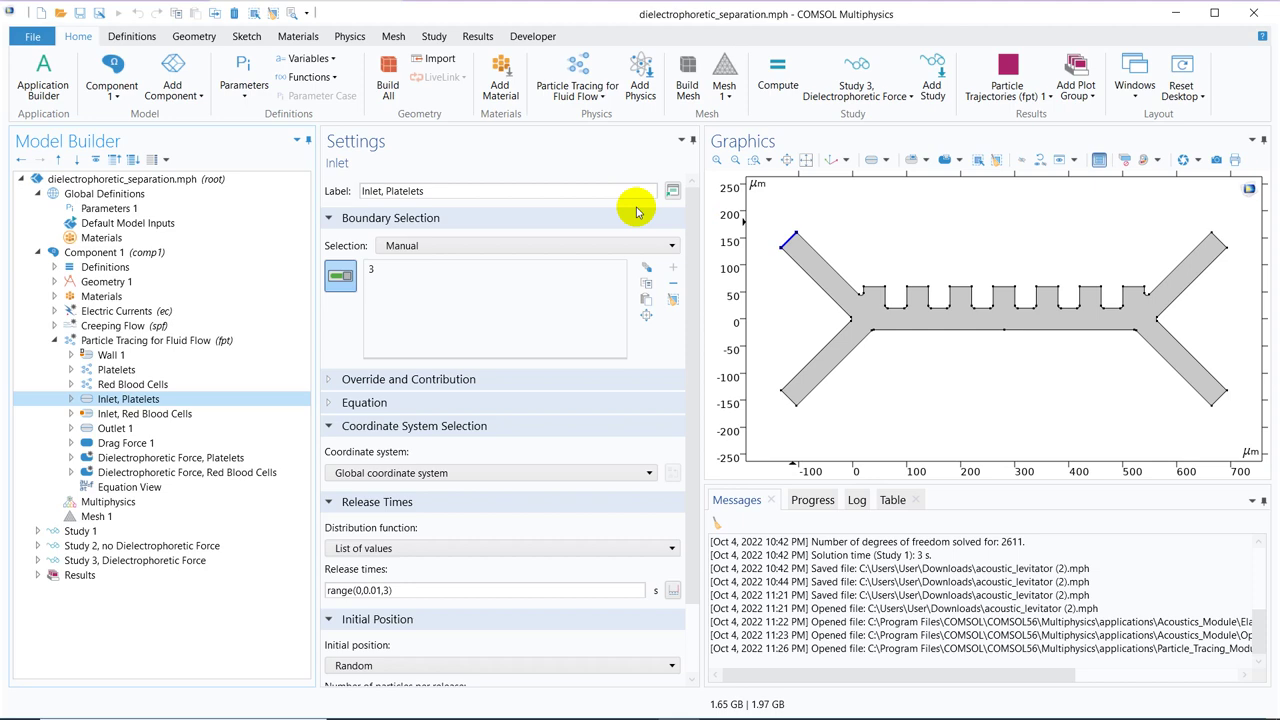
- Switch to the Chrome browser and read the Dielectrophoretic Separation blog post's section on particle forces in an inhomogeneous static electric field
mouse_move(677, 708)
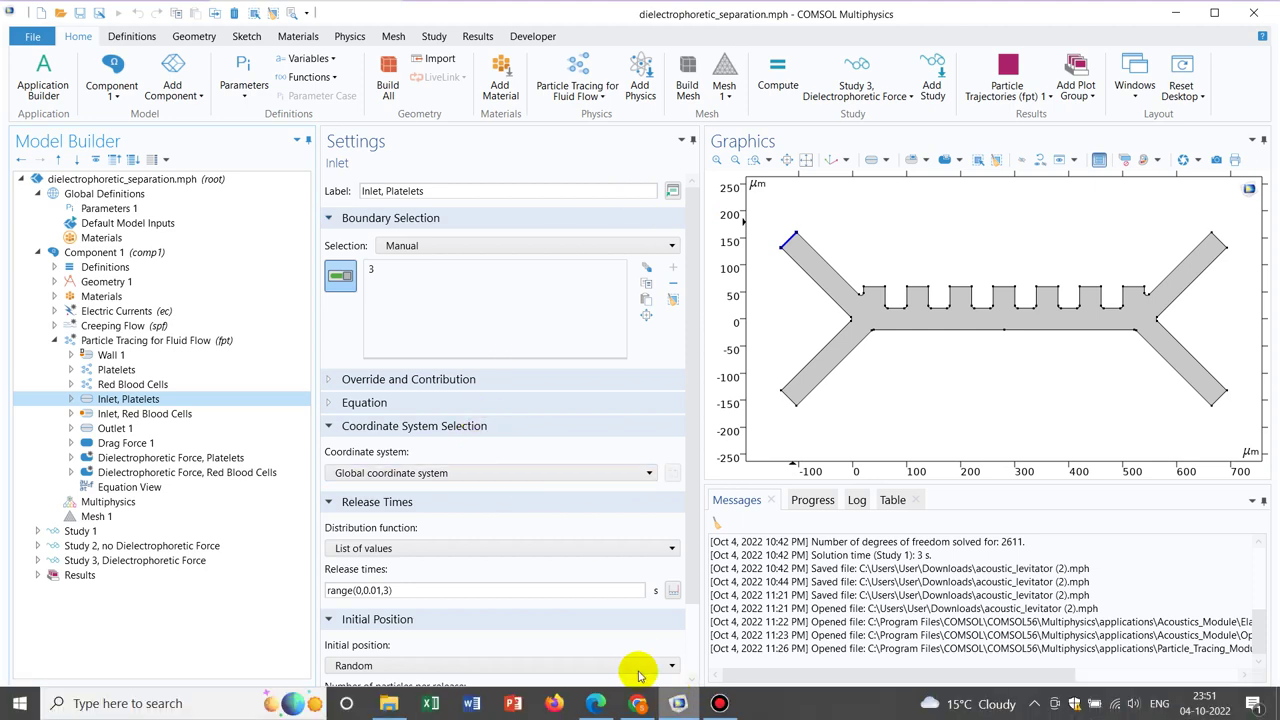
left_click(639, 704)
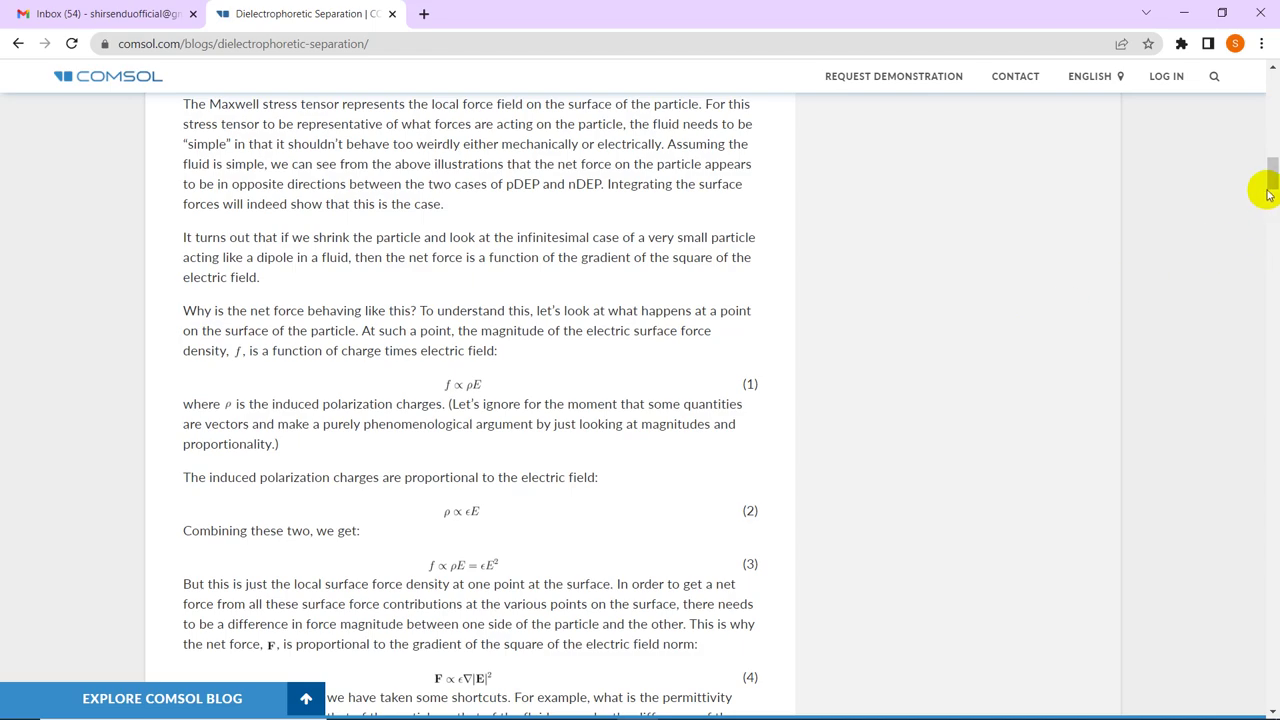
left_click_drag(1267, 186, 1273, 118)
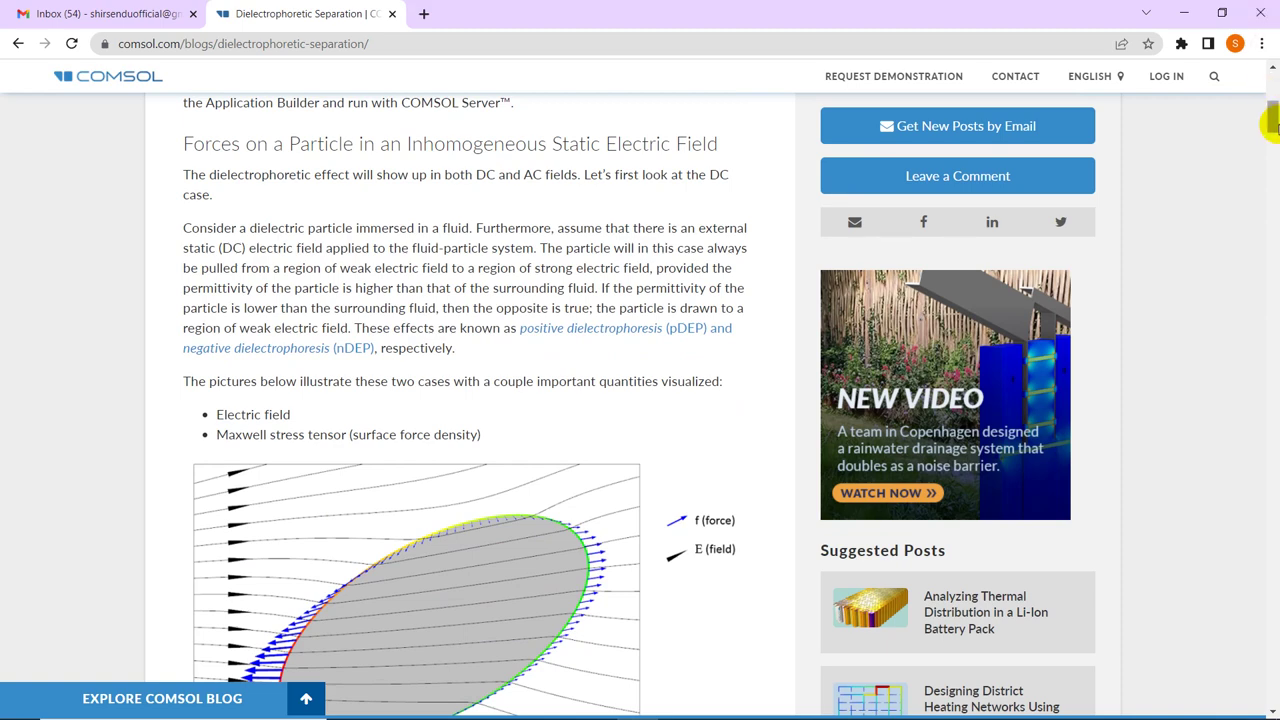
left_click_drag(1272, 117, 1275, 173)
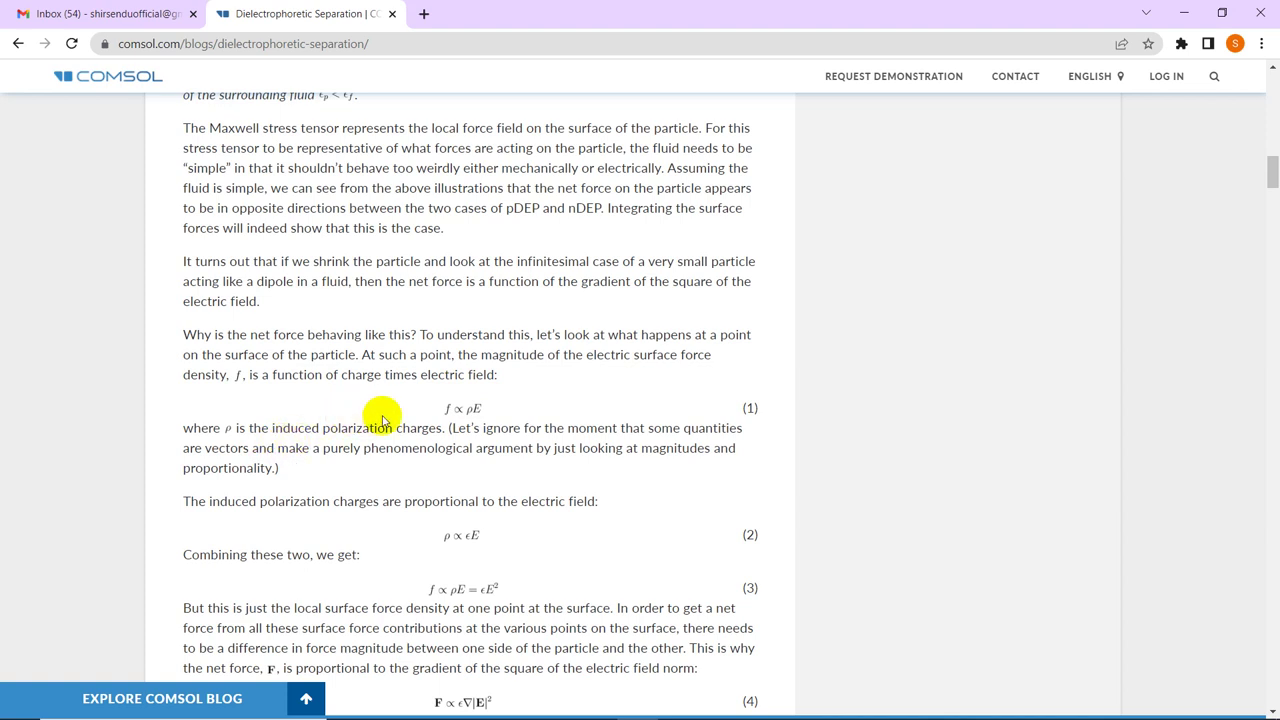
left_click_drag(438, 431, 251, 428)
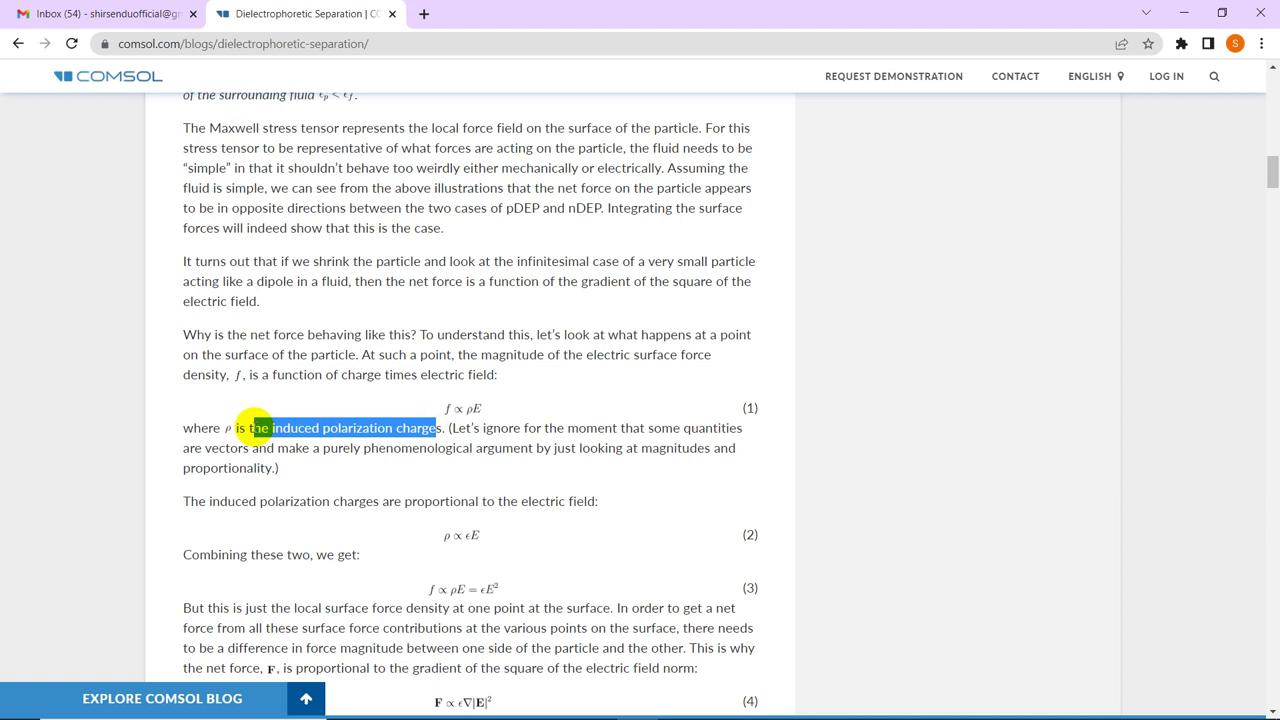
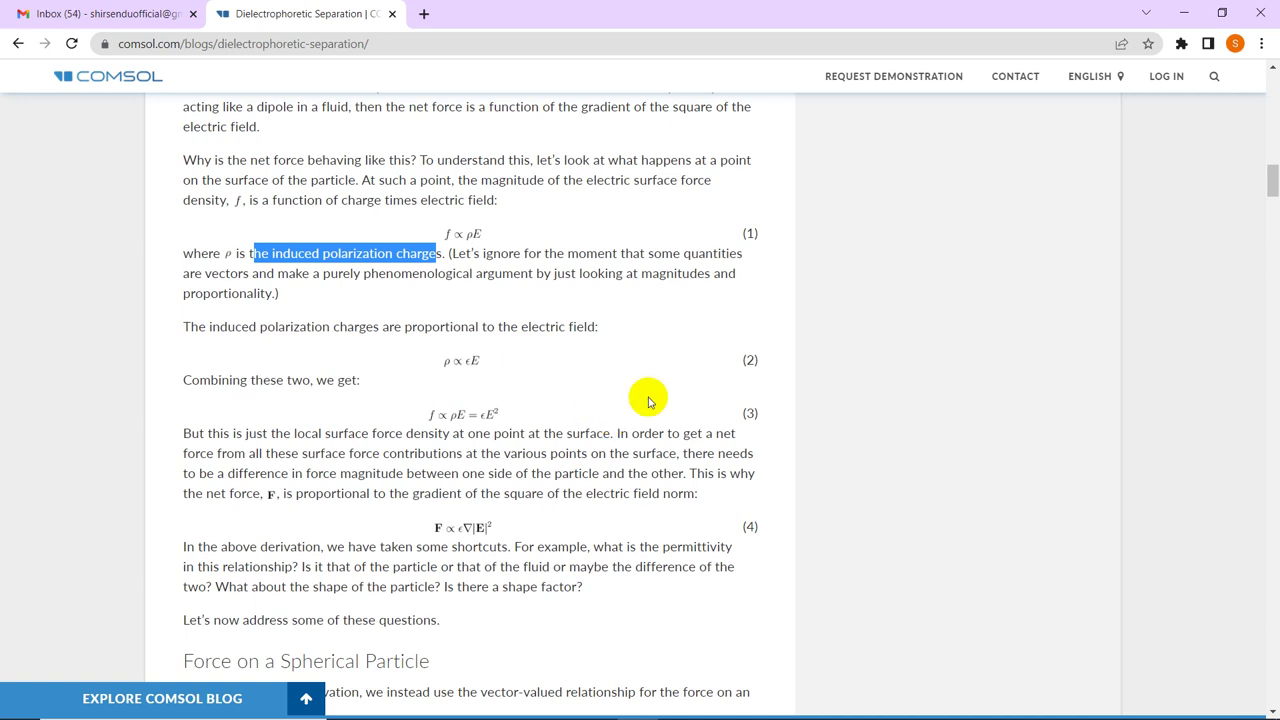
- Read the blog post's net force proportionality equations and its derivation of the force on a spherical particle
left_click_drag(1271, 178, 1271, 190)
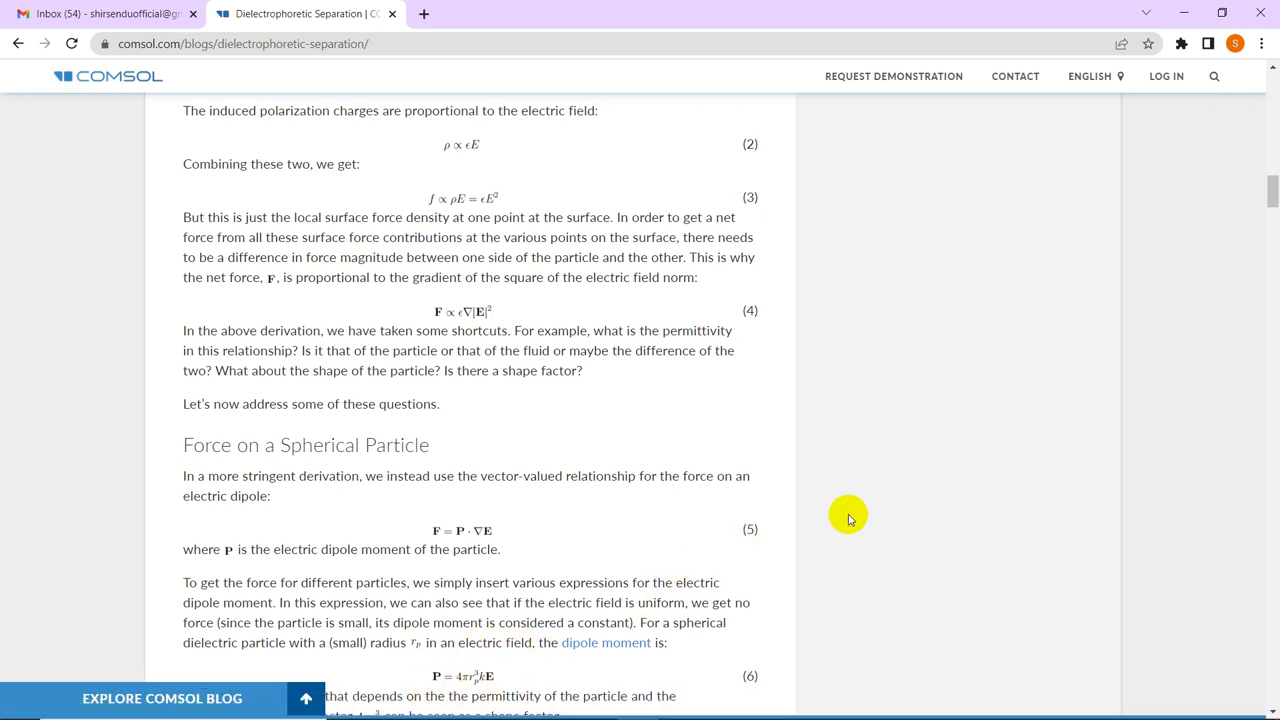
left_click_drag(1271, 183, 1272, 196)
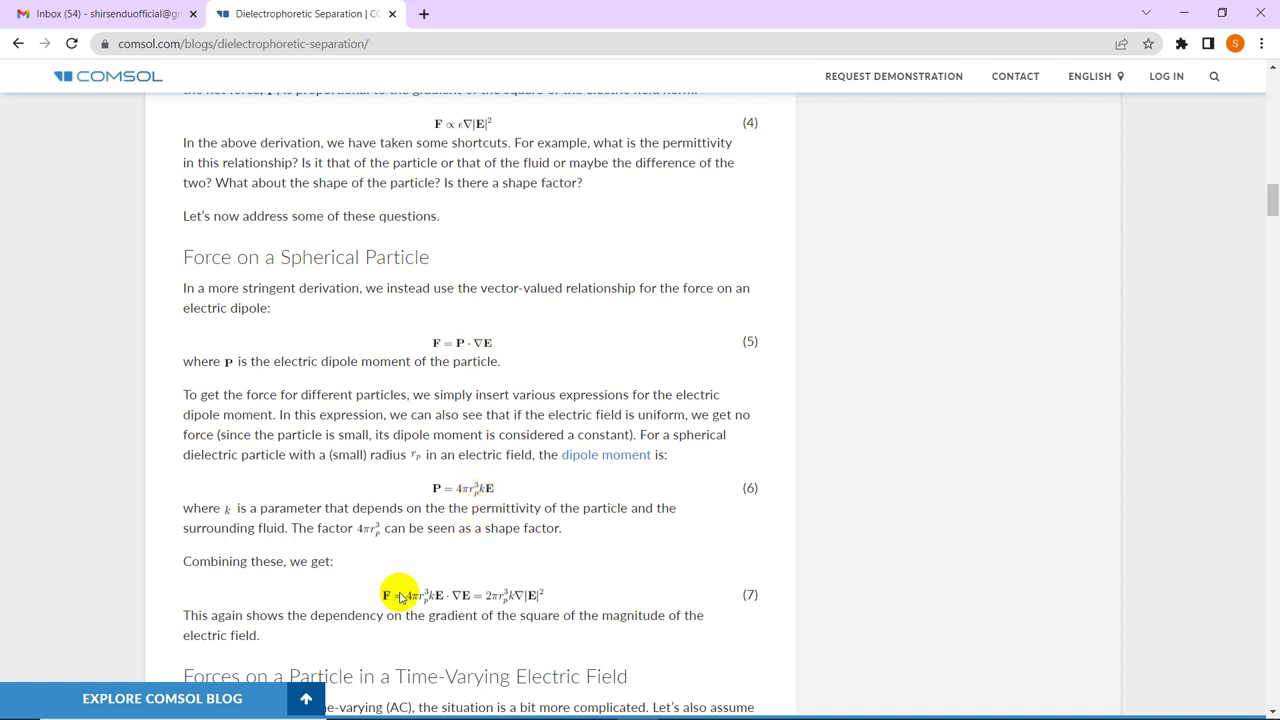
left_click(405, 597)
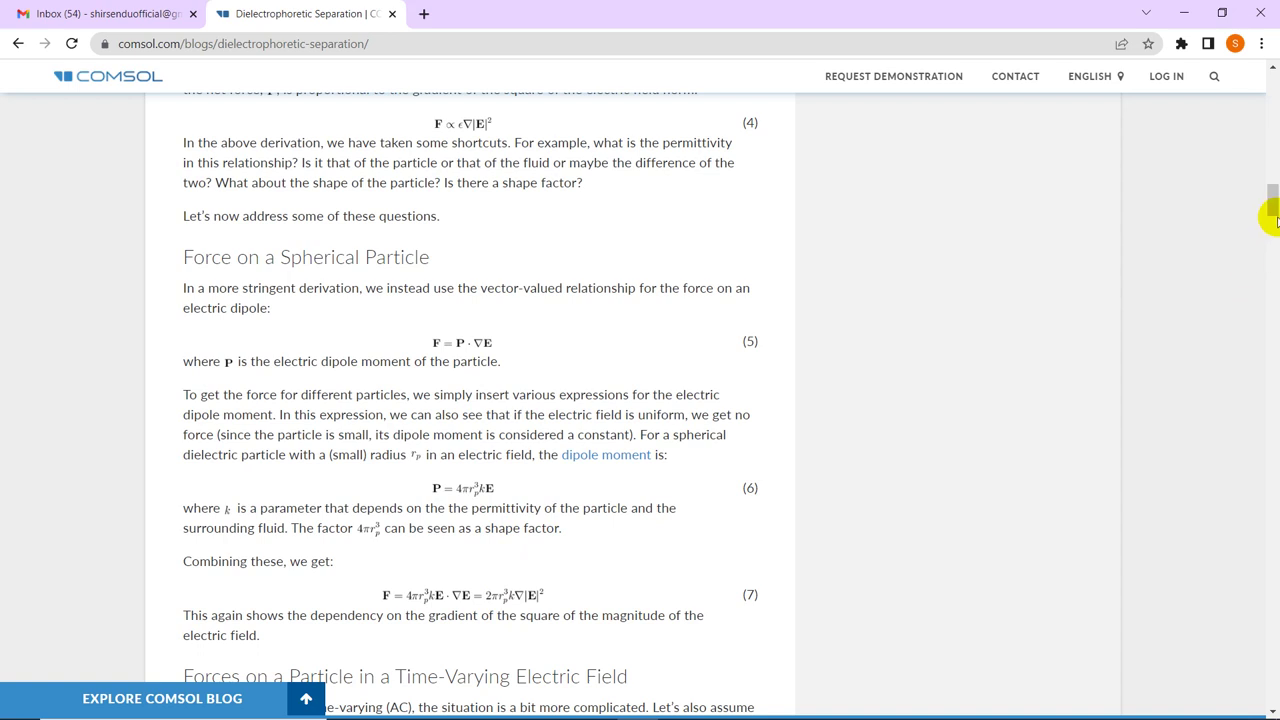
scroll(1274, 206, "down", 1)
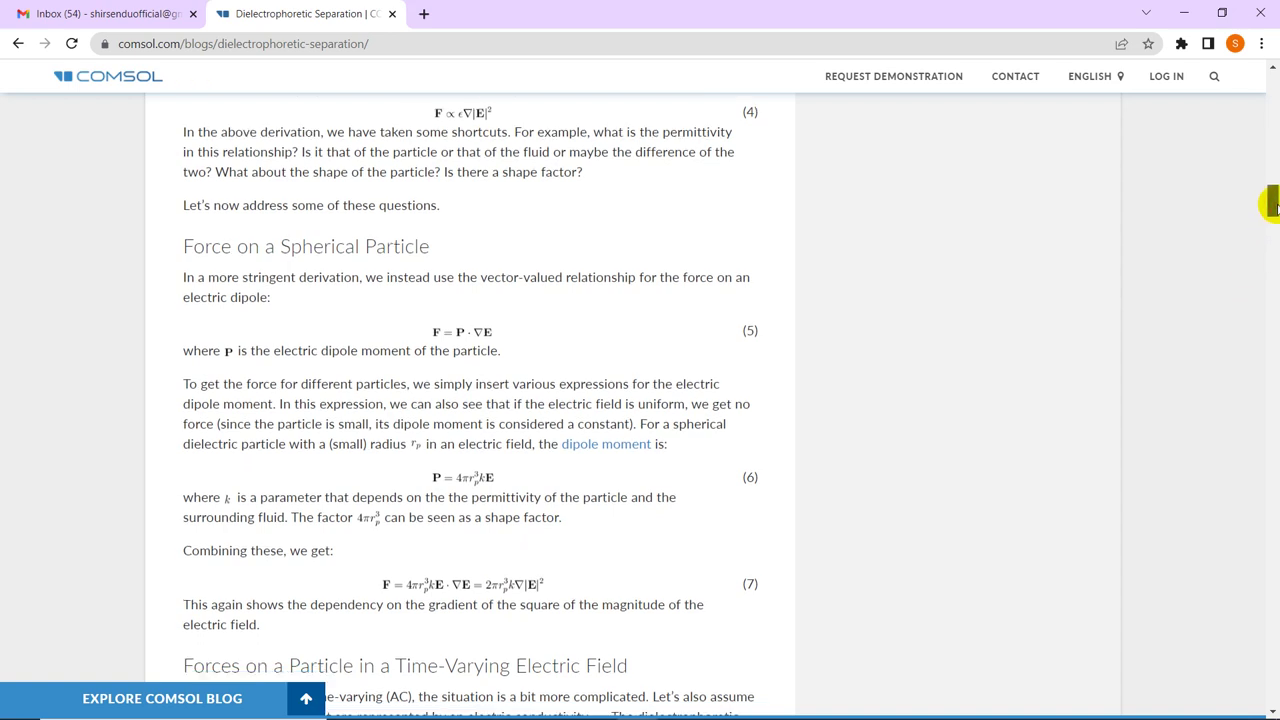
scroll(1272, 206, "down", 1)
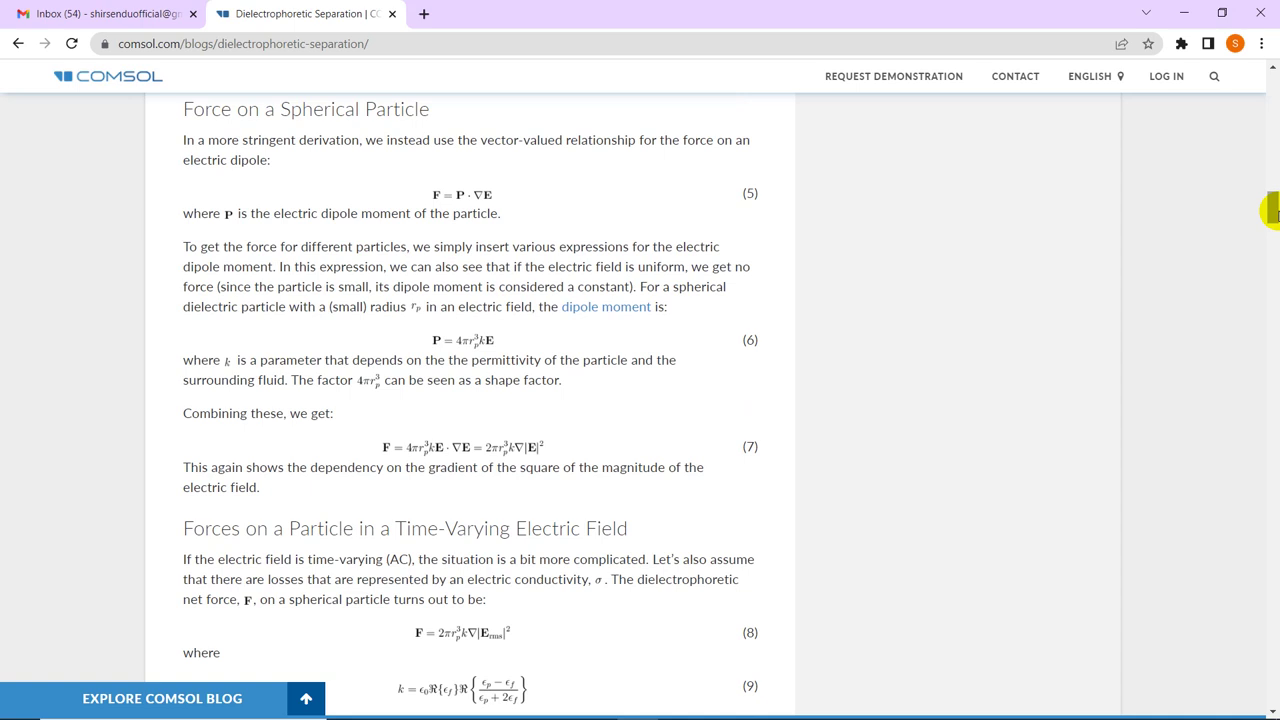
- Examine the blog post's equations for the dielectrophoretic force and complex permittivity in a time-varying electric field
scroll(1272, 210, "down", 1)
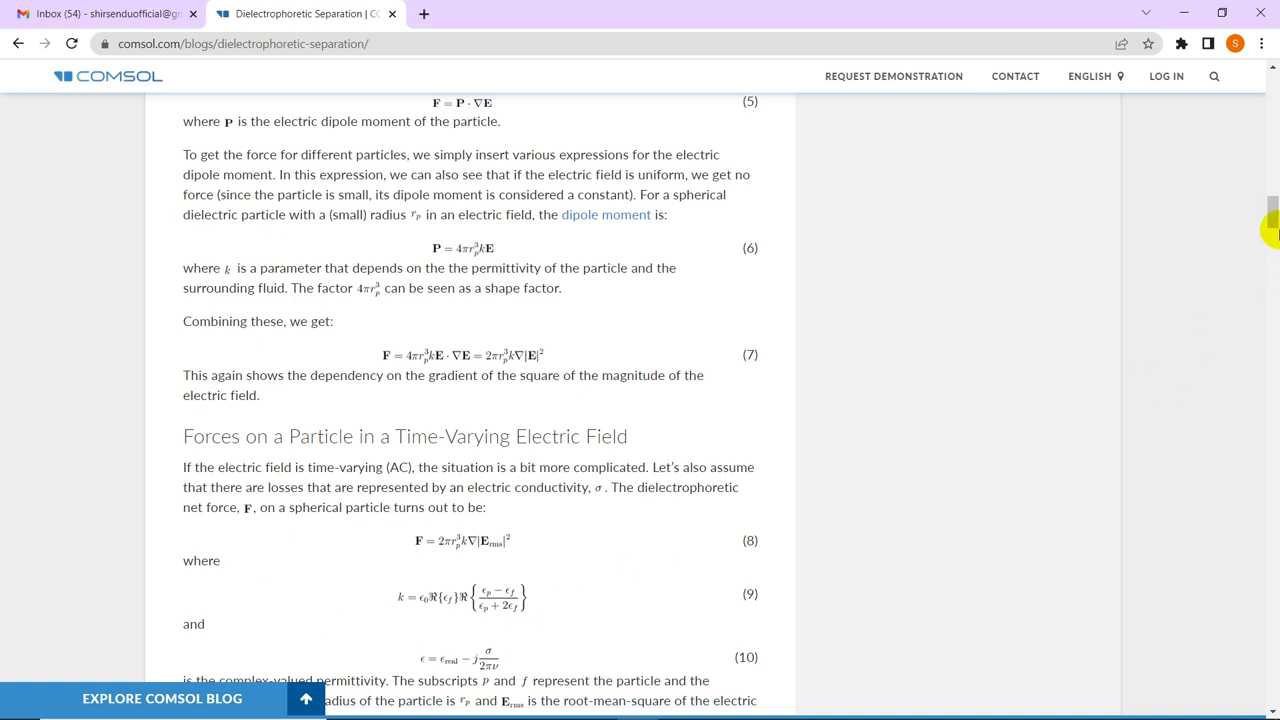
scroll(1272, 212, "down", 1)
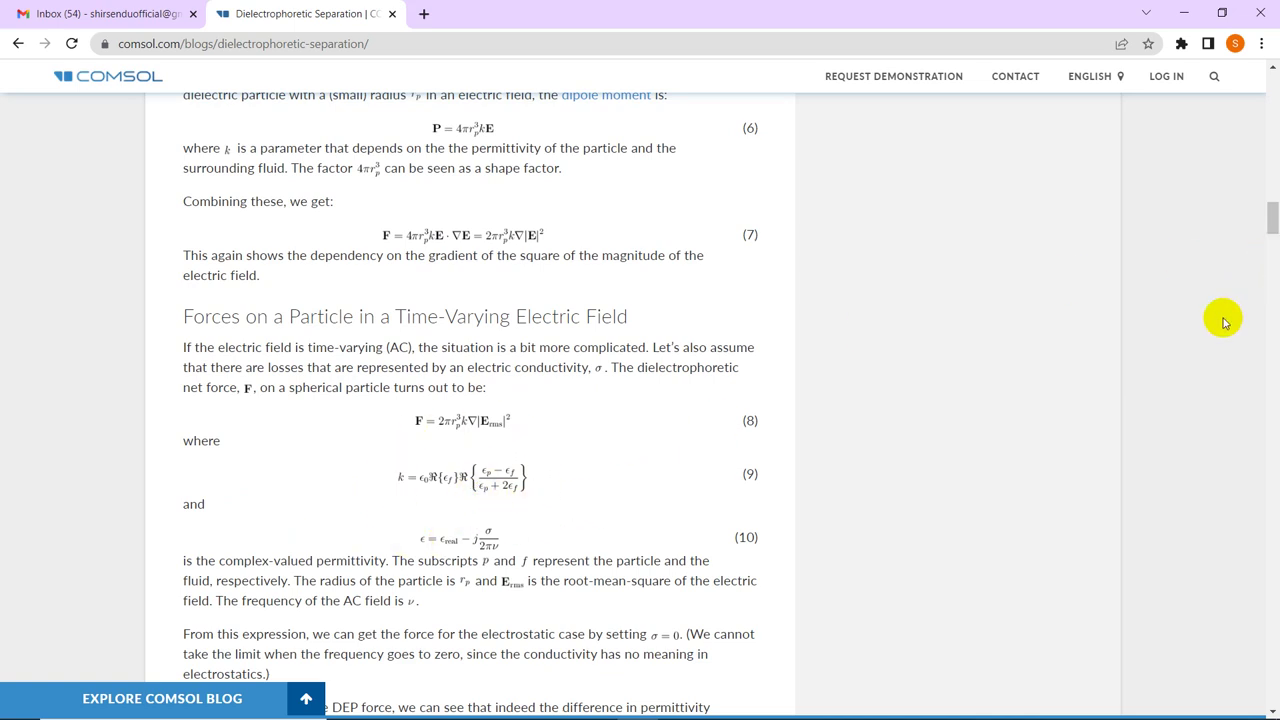
scroll(1272, 222, "down", 1)
scroll(1272, 222, "down", 2)
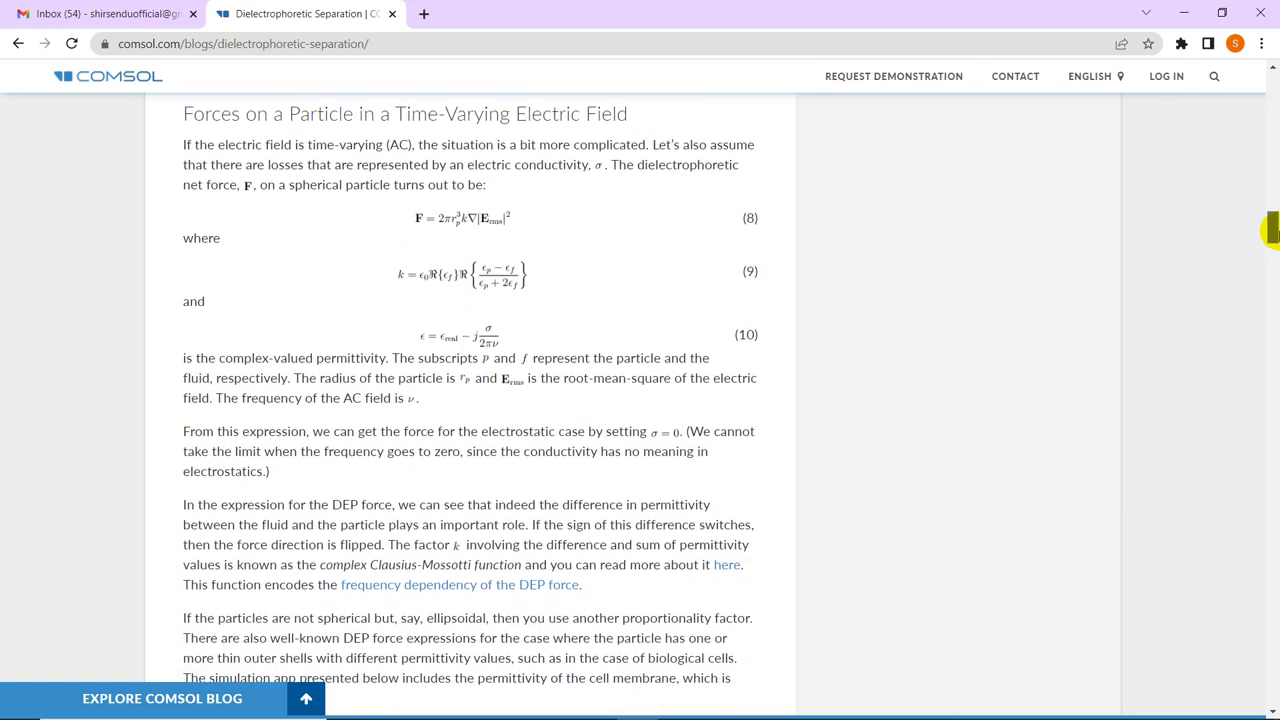
scroll(1272, 228, "down", 4)
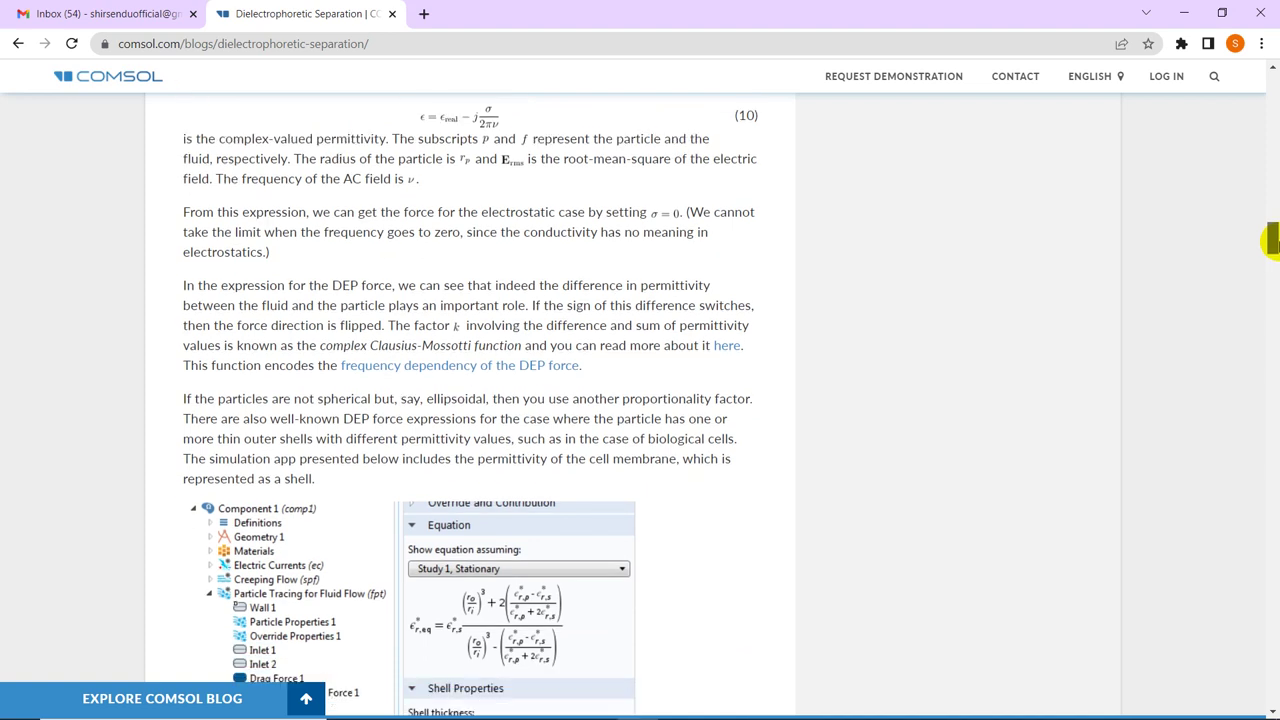
scroll(1272, 238, "up", 3)
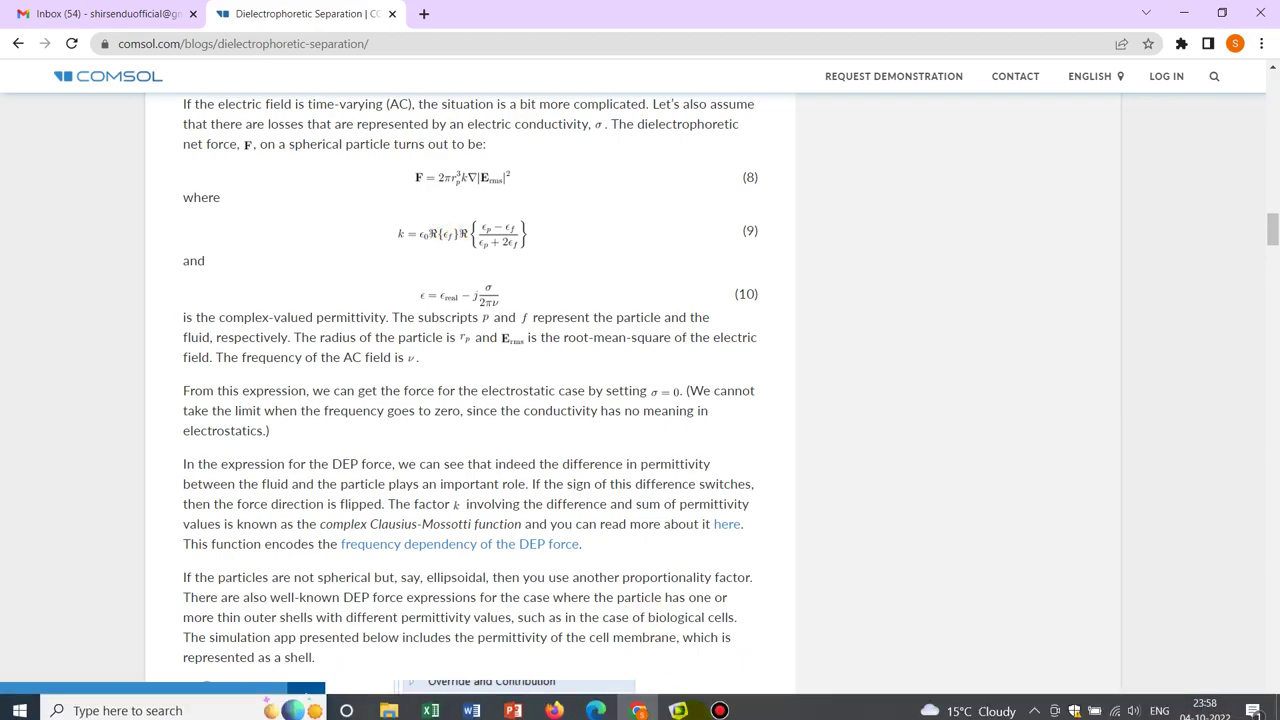
- Switch to COMSOL Multiphysics and inspect the Electric Currents and Creeping Flow features, including the velocity settings of Inlet 1 and Inlet 2
left_click(690, 708)
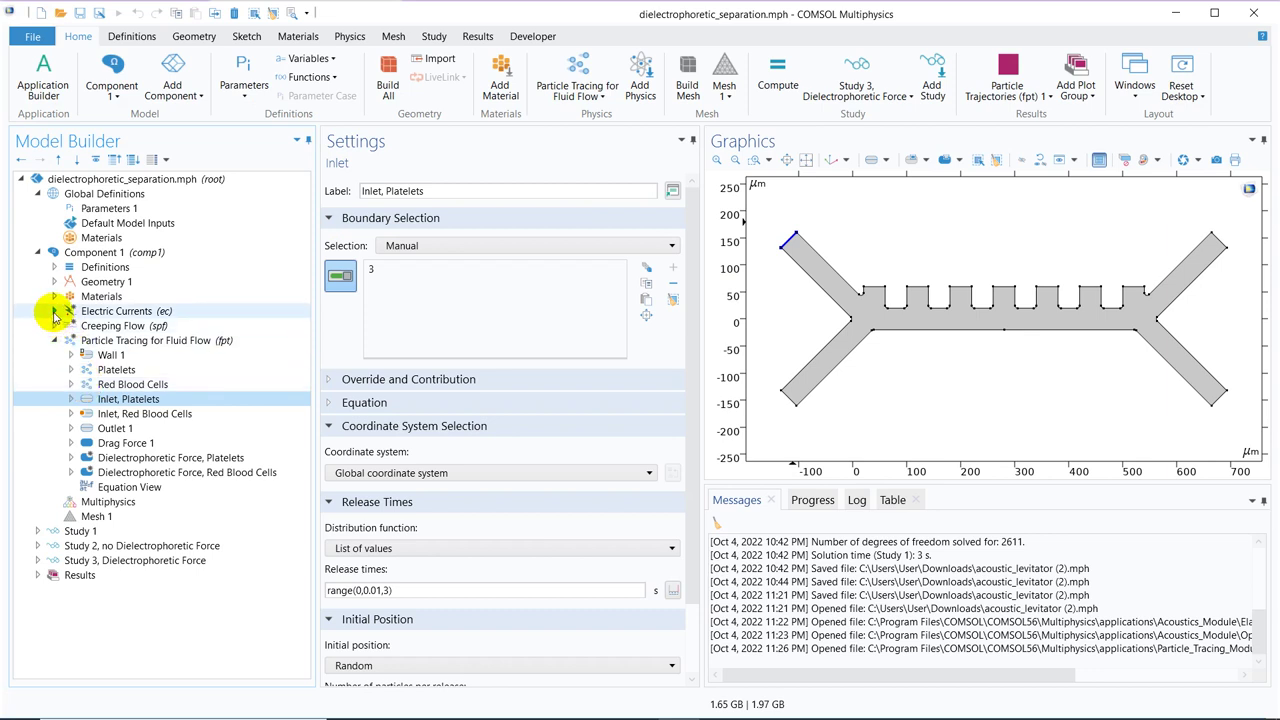
left_click(54, 311)
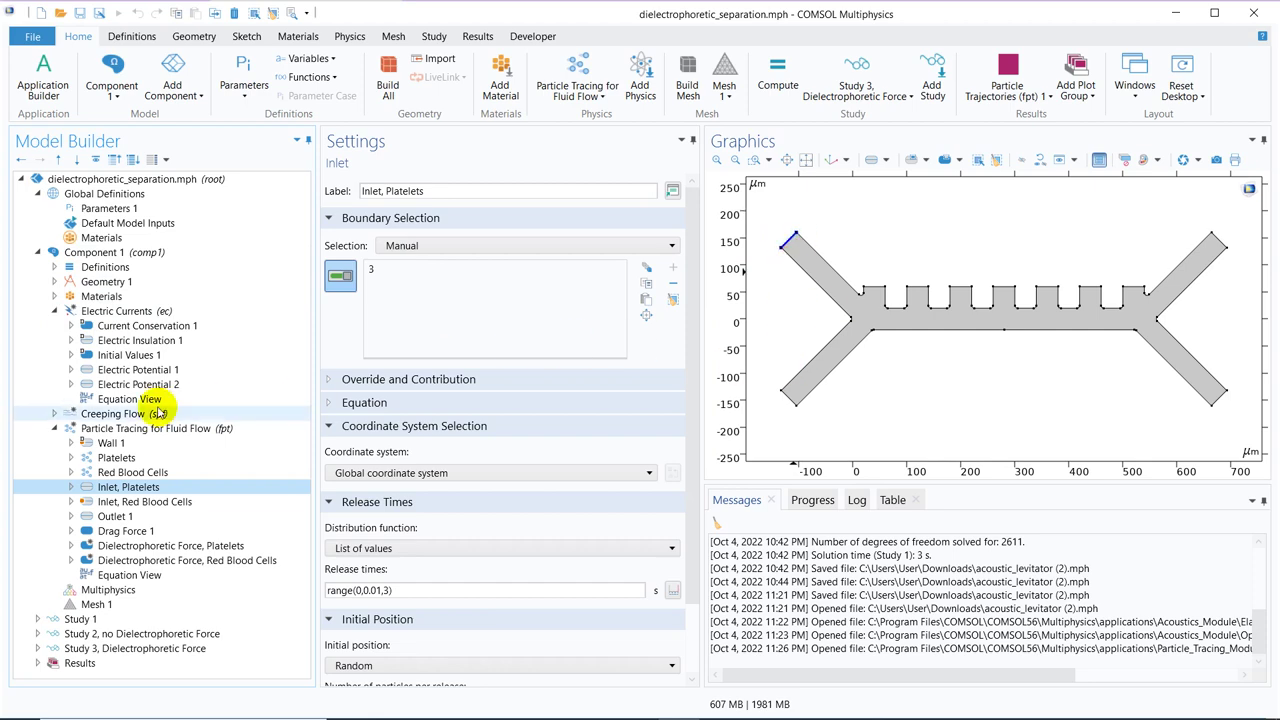
left_click(54, 414)
left_click(124, 472)
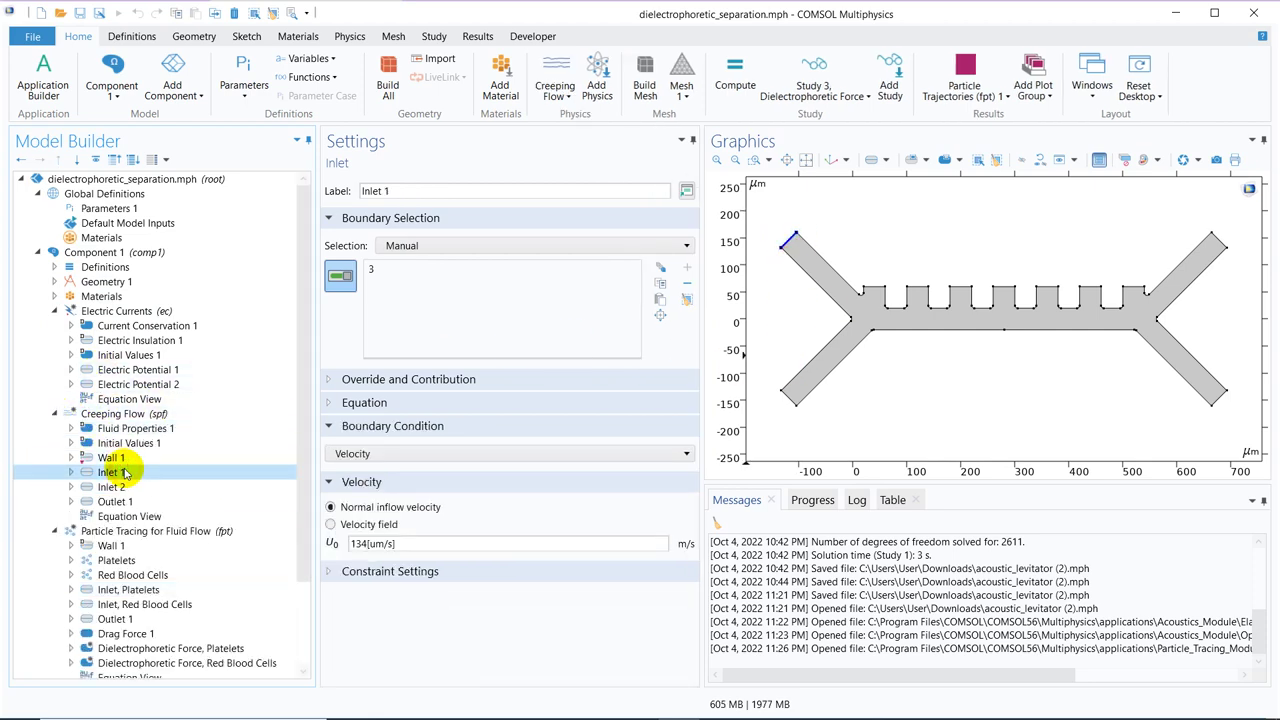
left_click(118, 487)
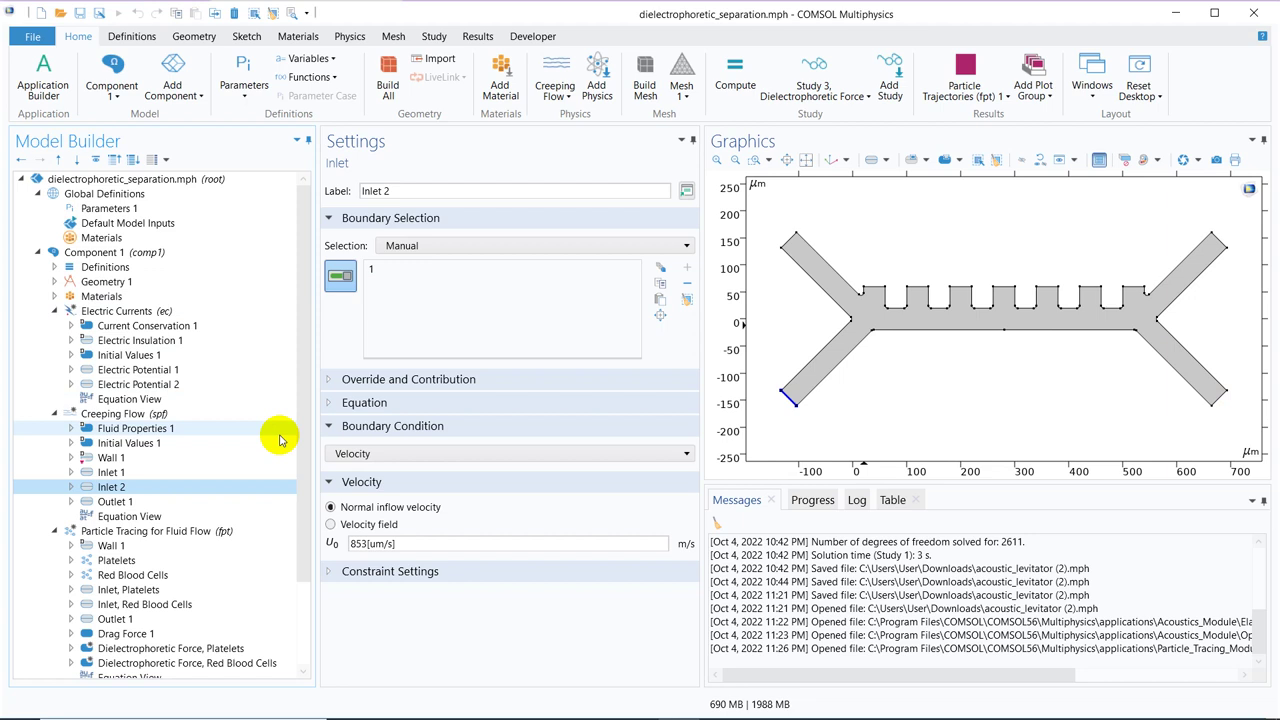
- Inspect the output properties in the Basic property group of Material 1
left_click(55, 296)
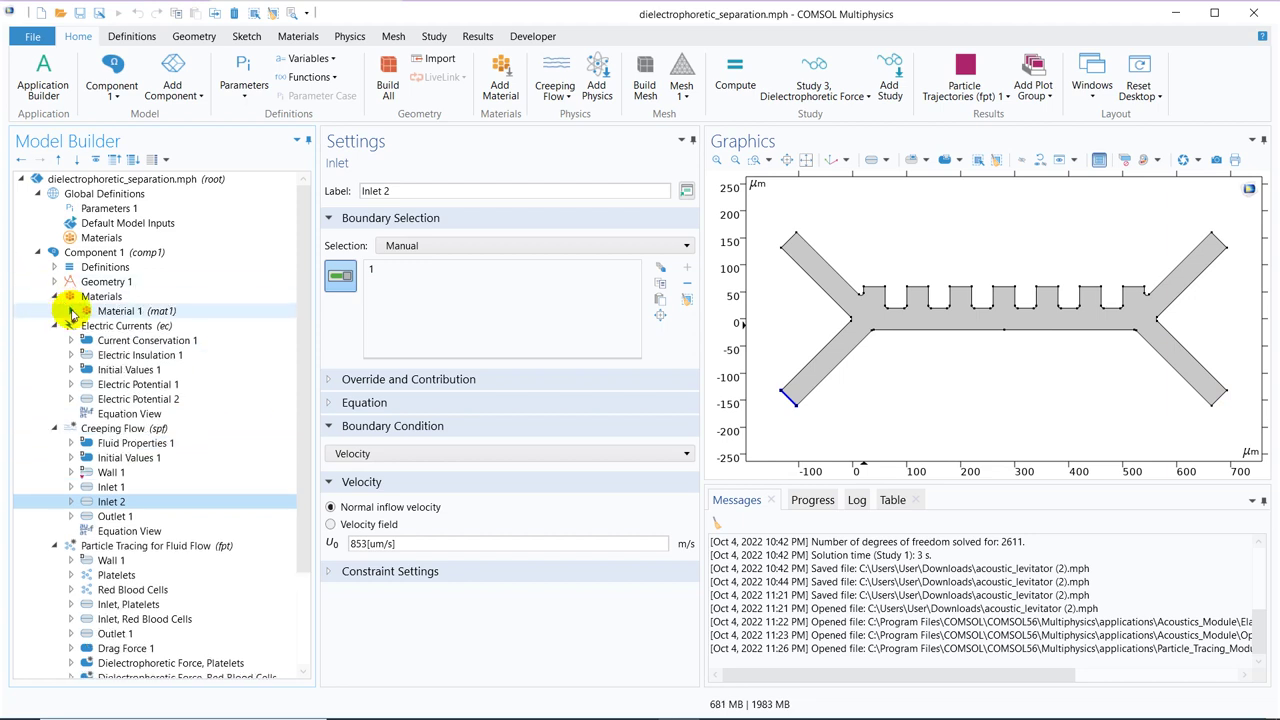
left_click(71, 311)
left_click(120, 326)
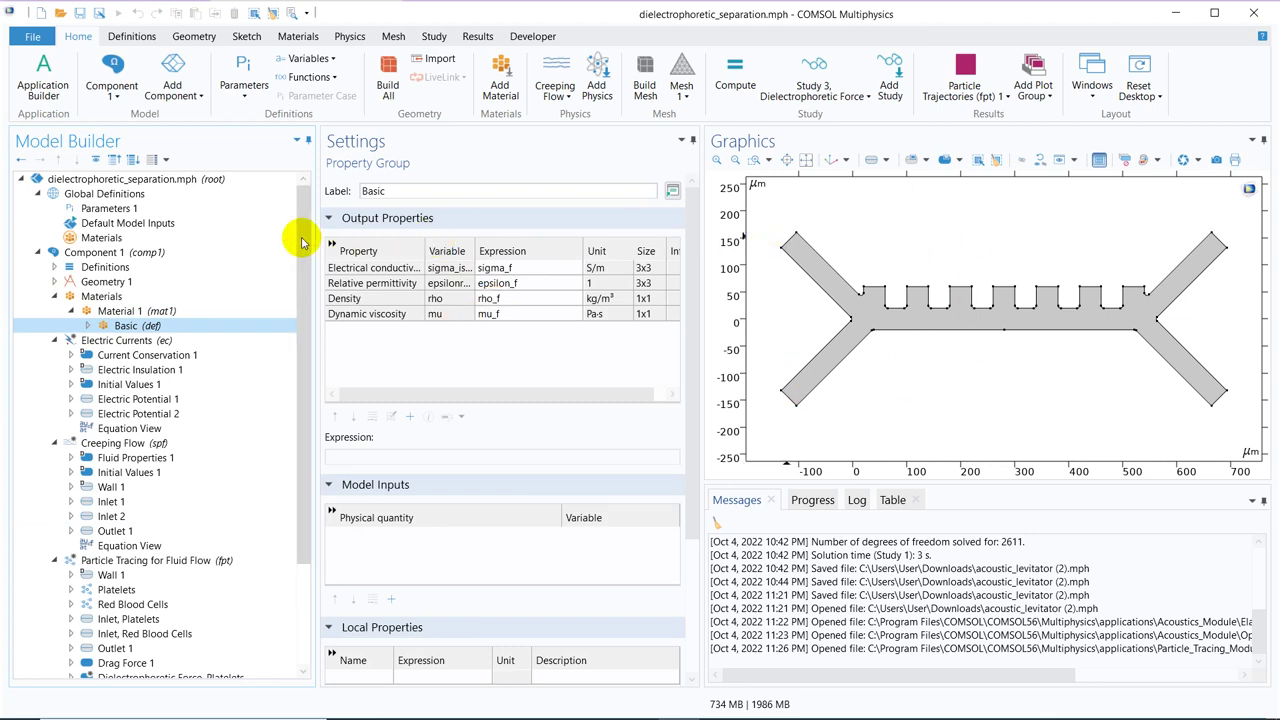
- Review the Creeping Flow physical model, compare the normal inflow velocities of its two inlets, and check the Outlet 1 pressure condition
left_click_drag(300, 237, 303, 292)
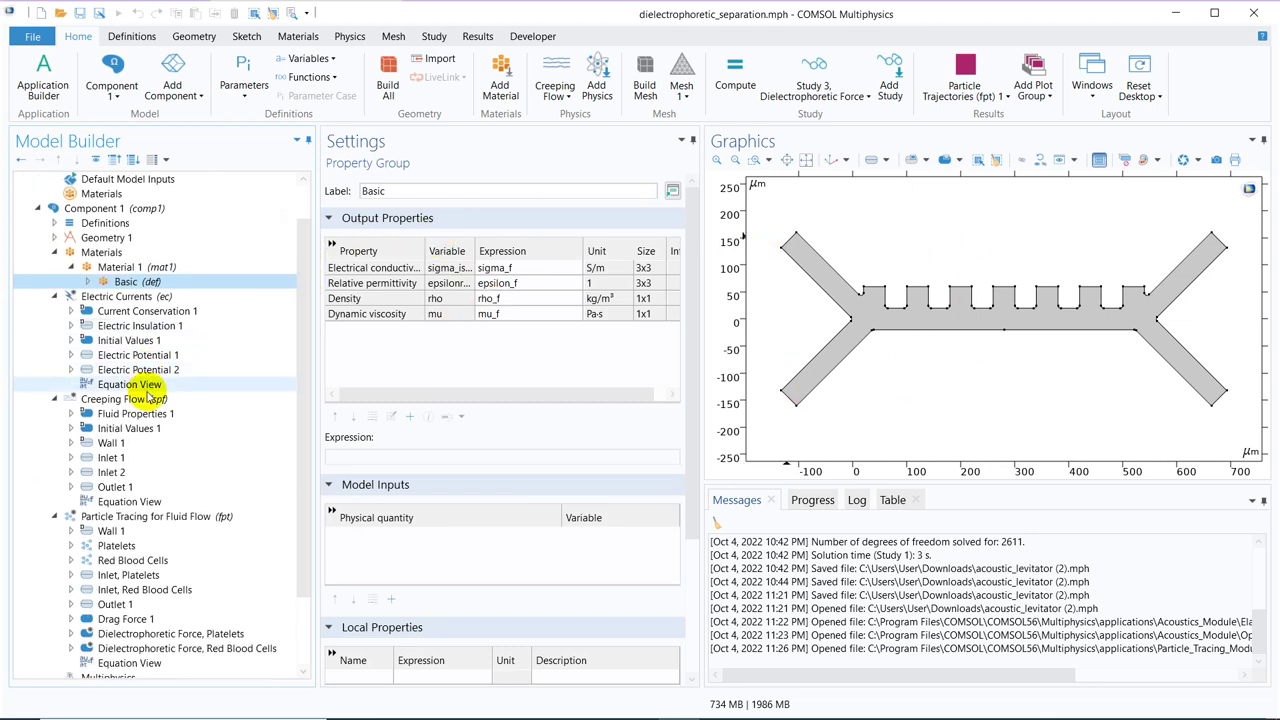
left_click(148, 398)
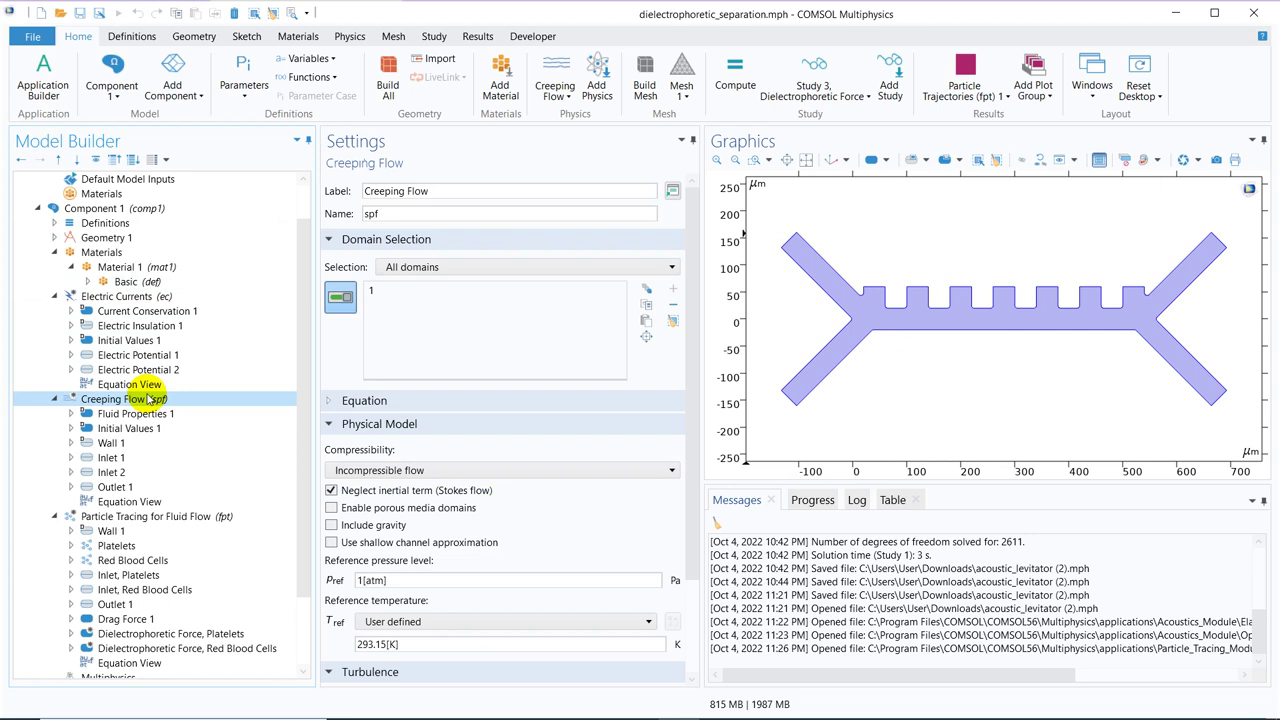
left_click(133, 457)
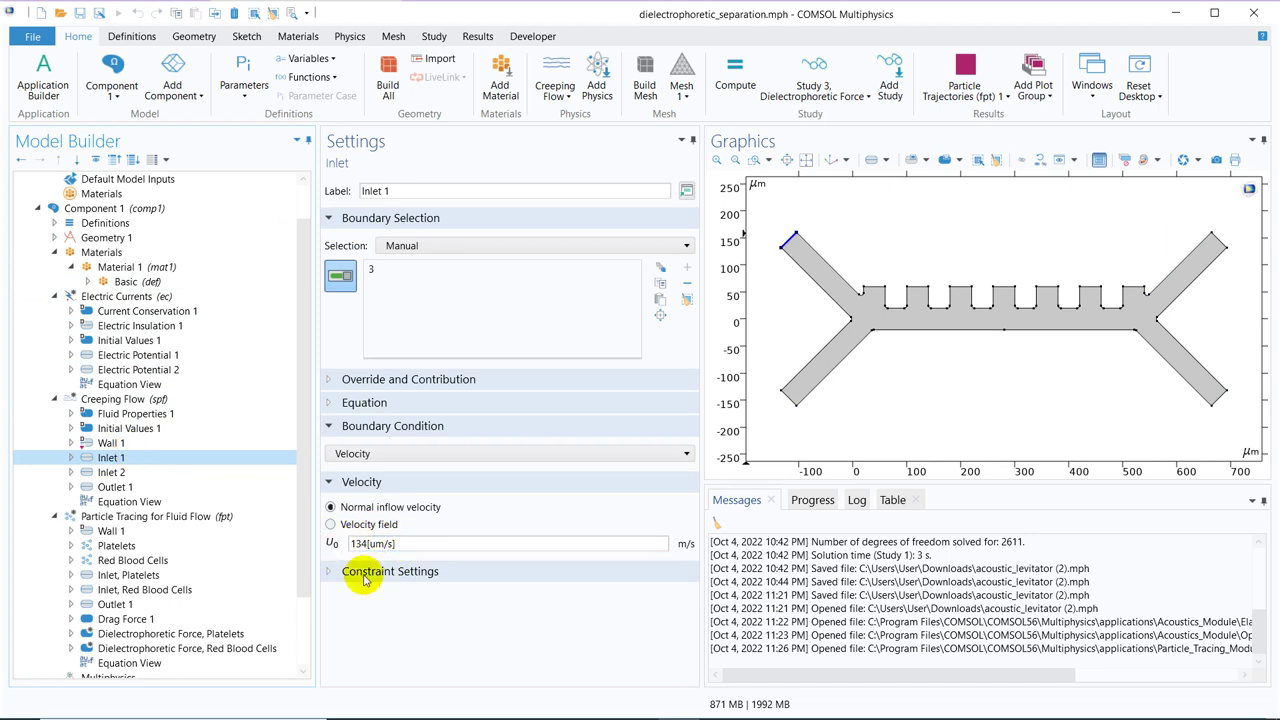
left_click(128, 472)
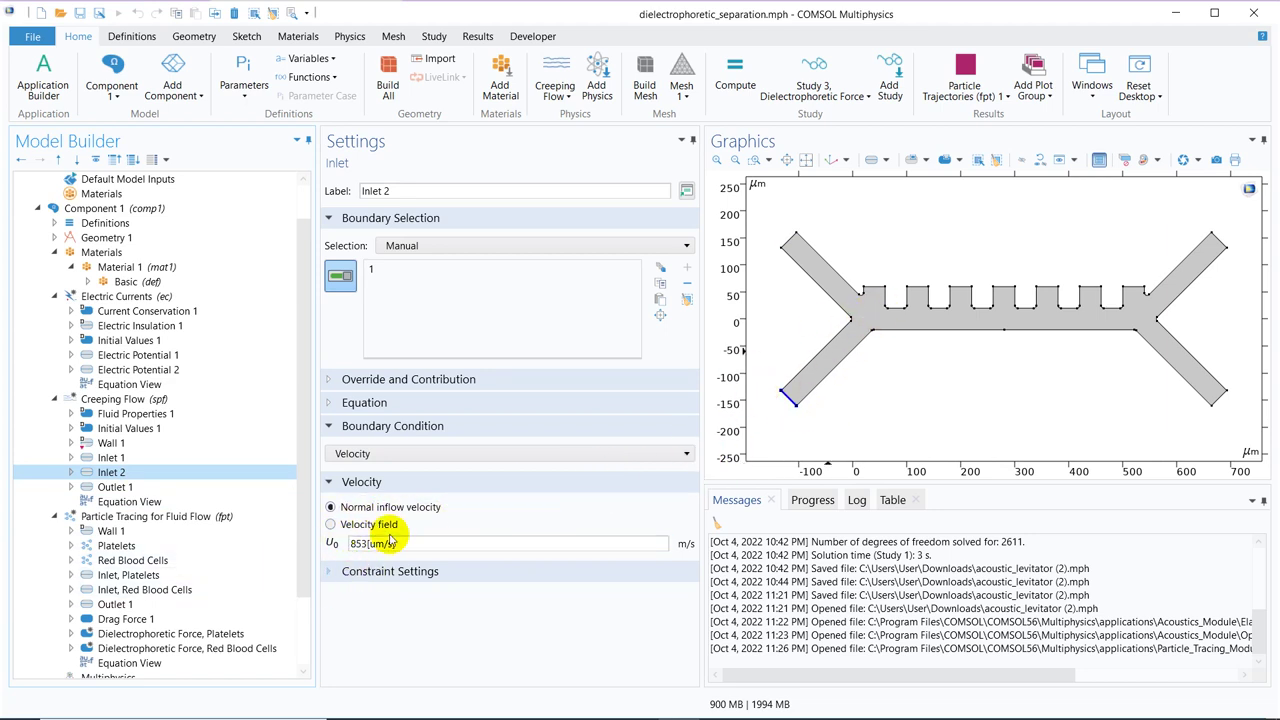
left_click(131, 457)
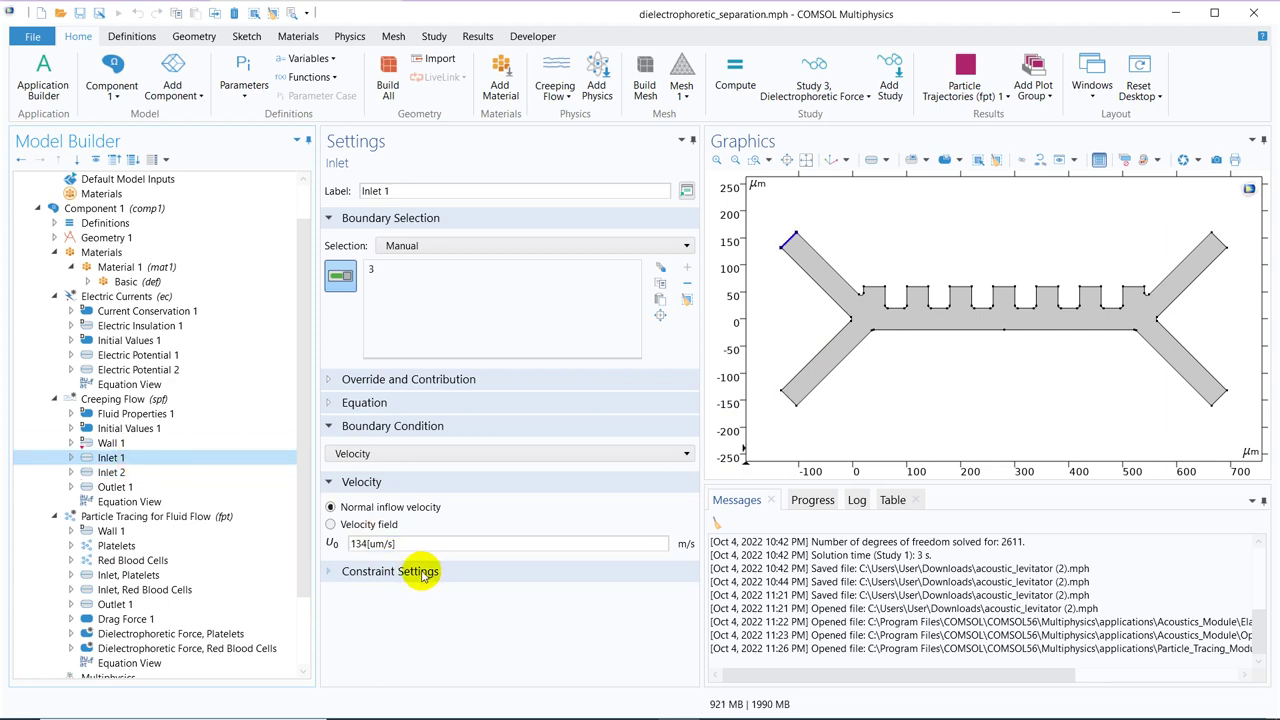
left_click(116, 487)
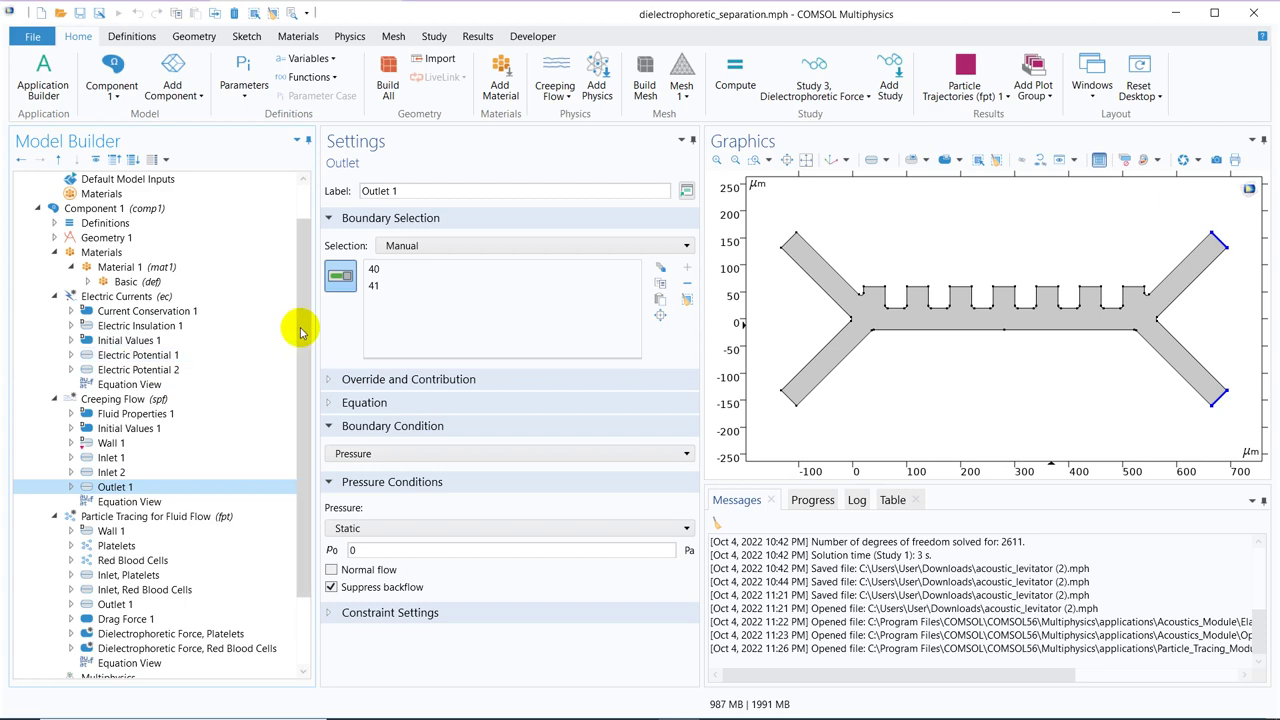
- Review the Particle Tracing for Fluid Flow settings, the platelet inlet, and the particle properties of the red blood cells and platelets
left_click_drag(300, 323, 299, 392)
left_click(170, 445)
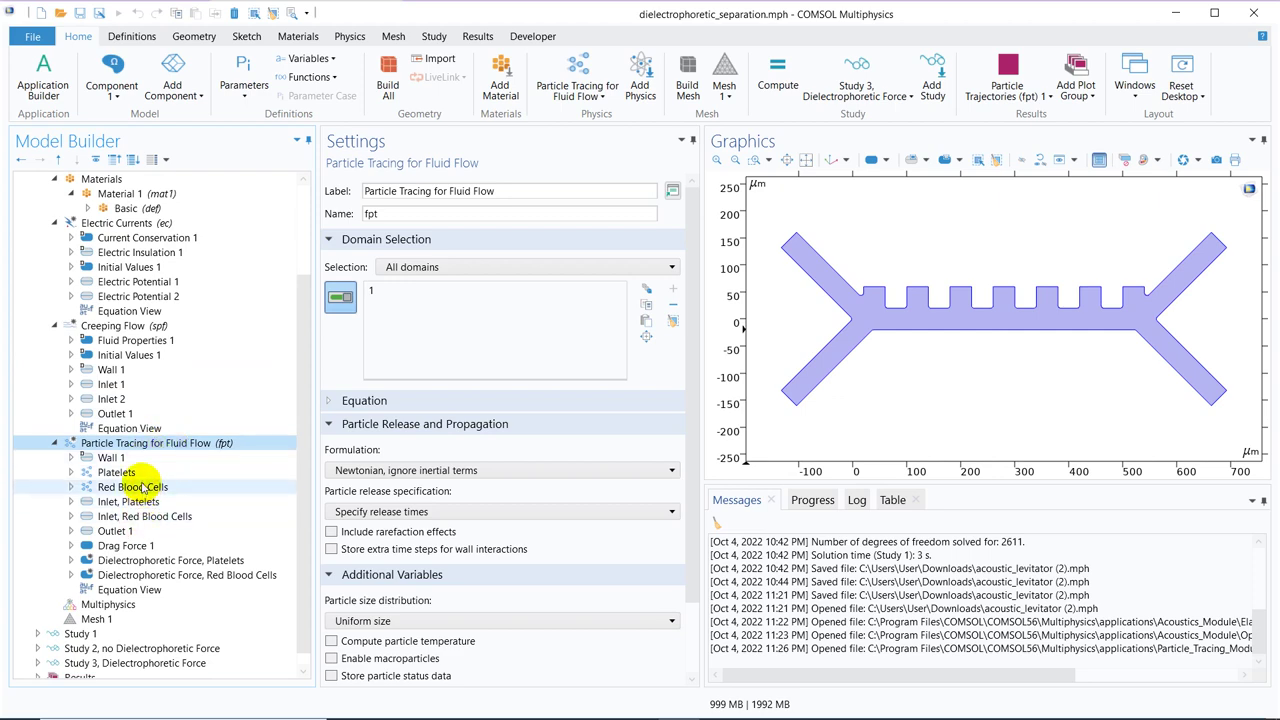
left_click(140, 486)
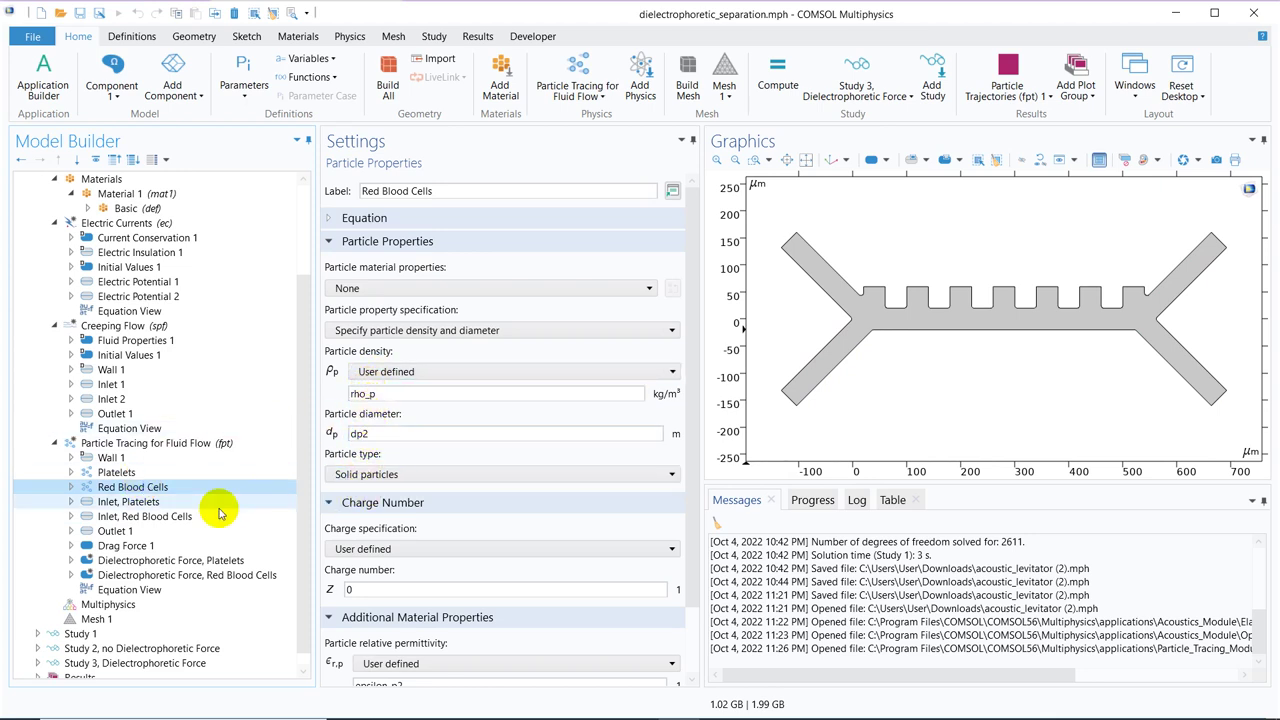
left_click(157, 502)
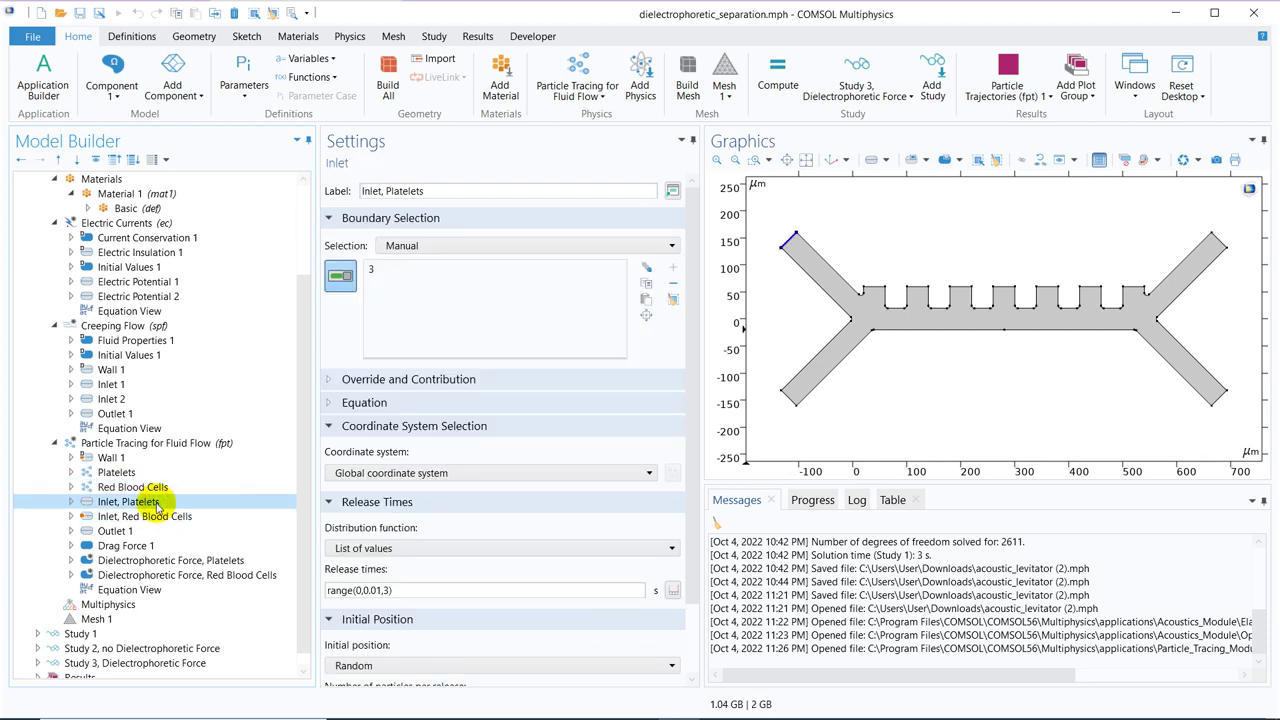
left_click(143, 471)
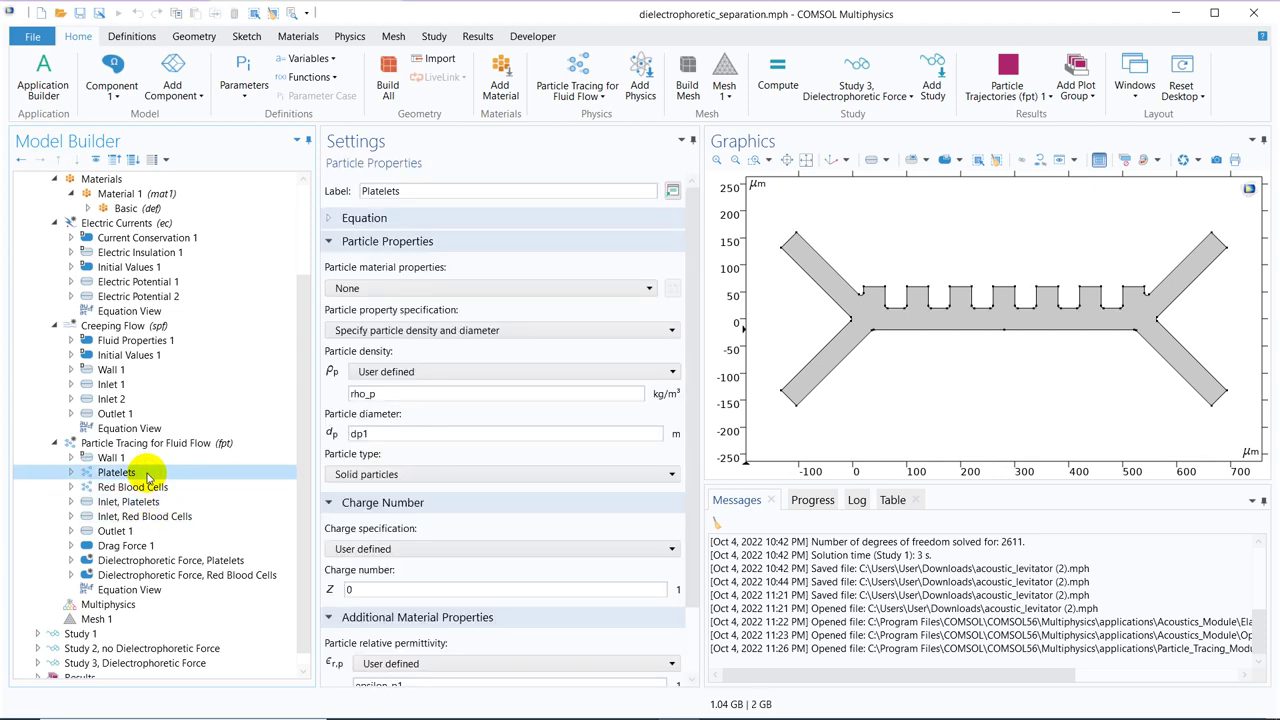
left_click(352, 396)
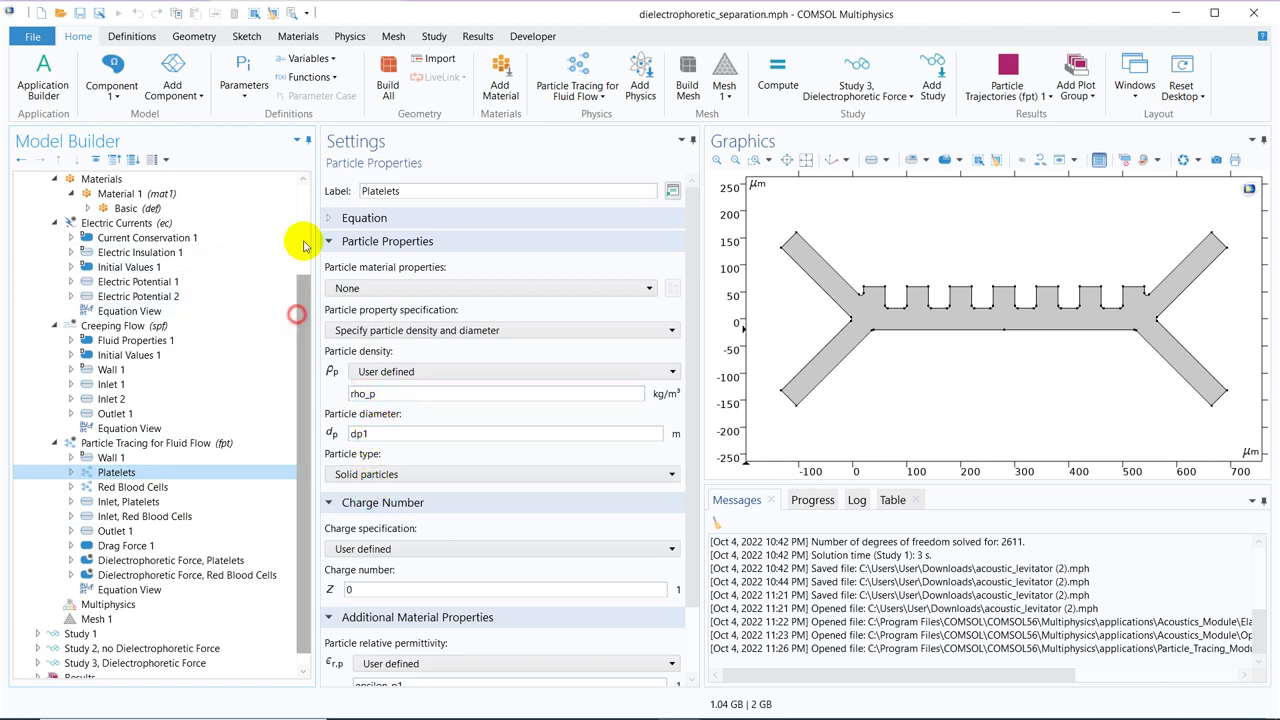
- Examine the fluid and particle parameter definitions in Parameters 1 under Global Definitions
scroll(300, 243, "up", 3)
left_click(190, 213)
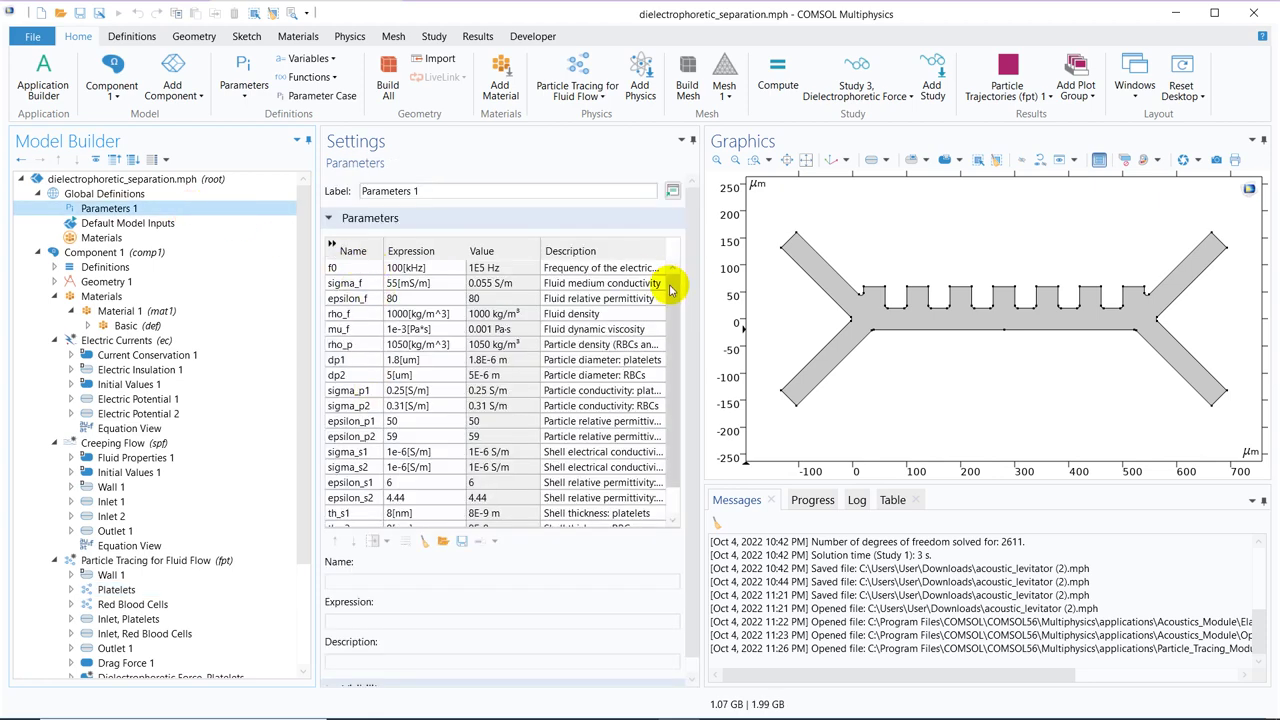
scroll(670, 290, "down", 1)
scroll(674, 300, "up", 1)
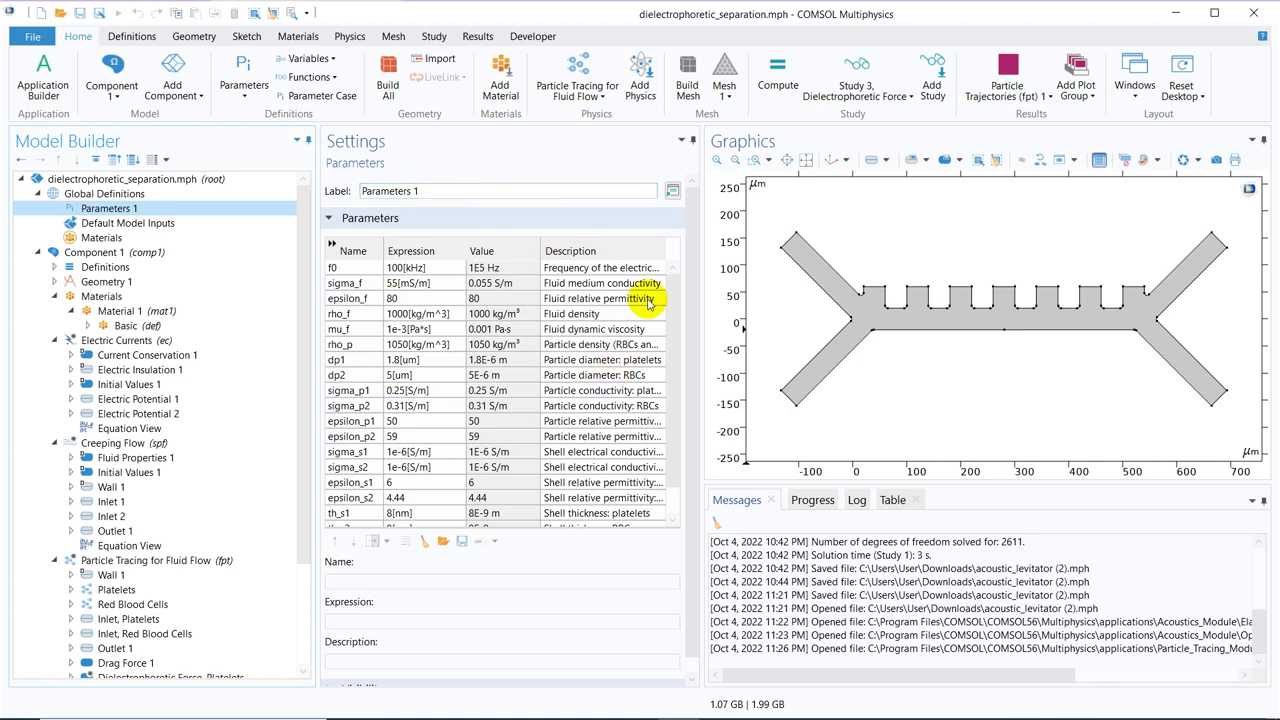
- Review the remaining particle and shell parameters in Parameters 1 and the velocity, viscosity and density inputs of Drag Force 1
left_click_drag(674, 286, 674, 391)
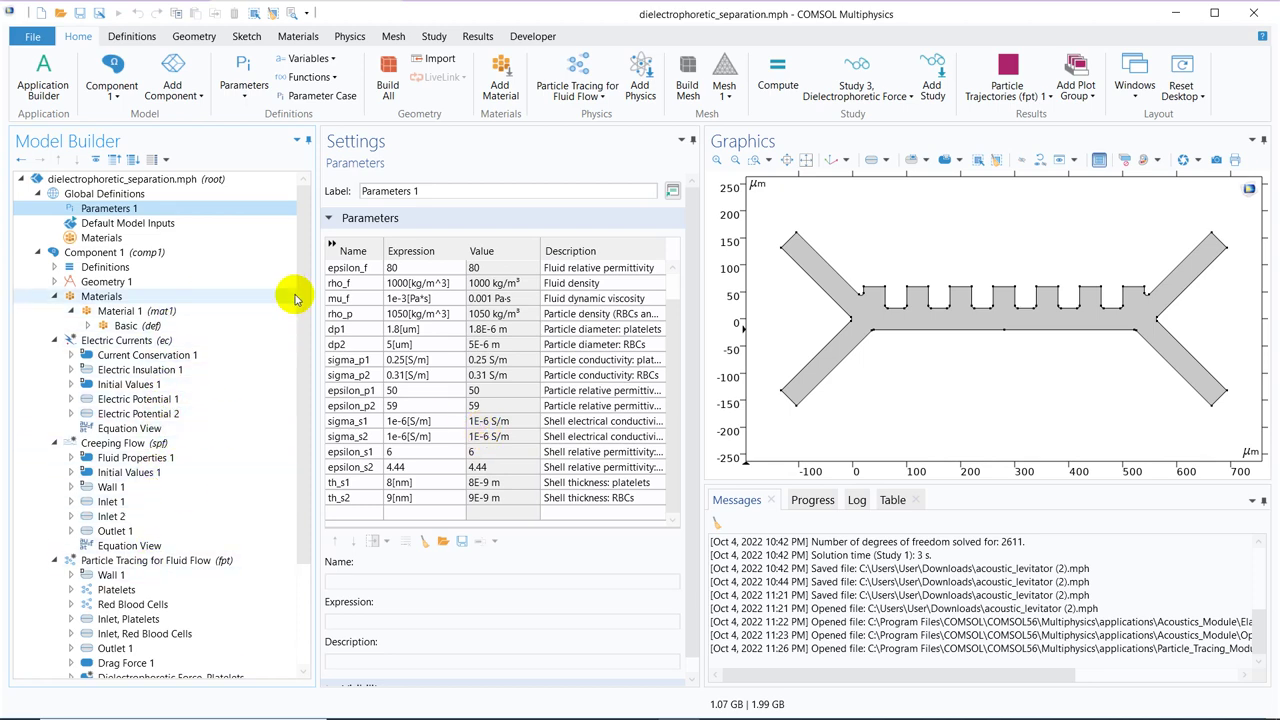
left_click_drag(300, 286, 300, 414)
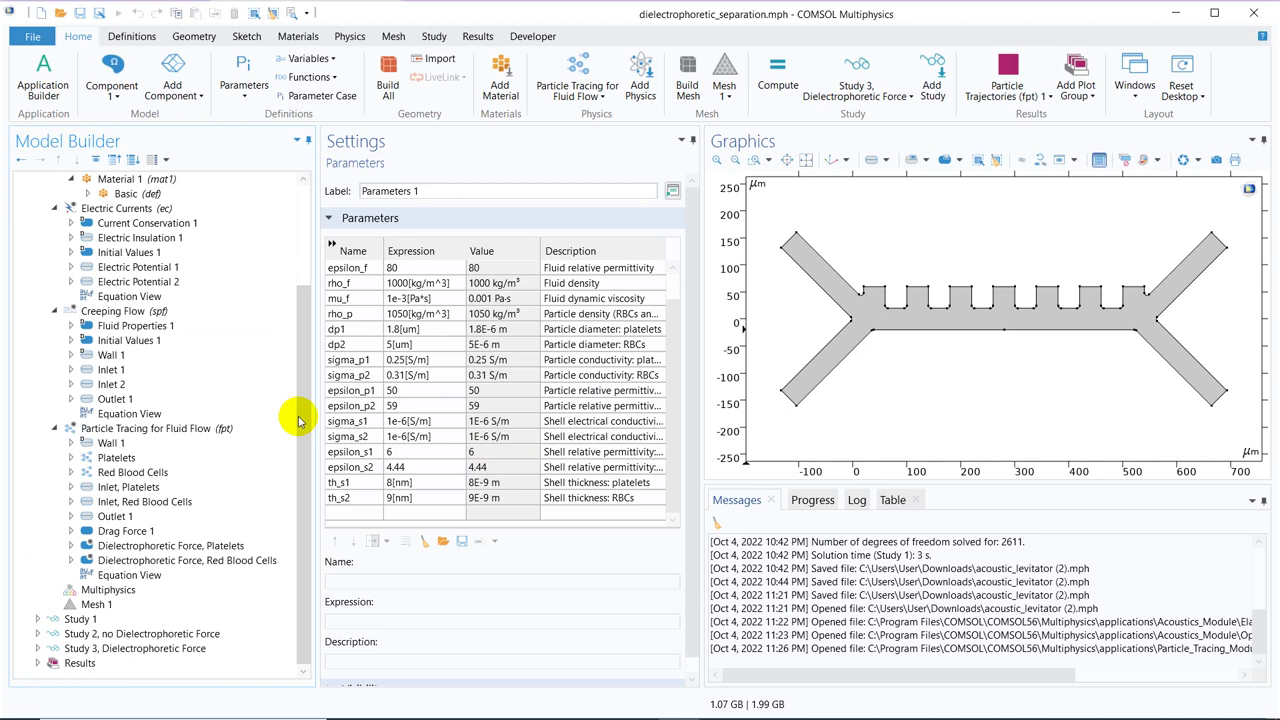
left_click(158, 531)
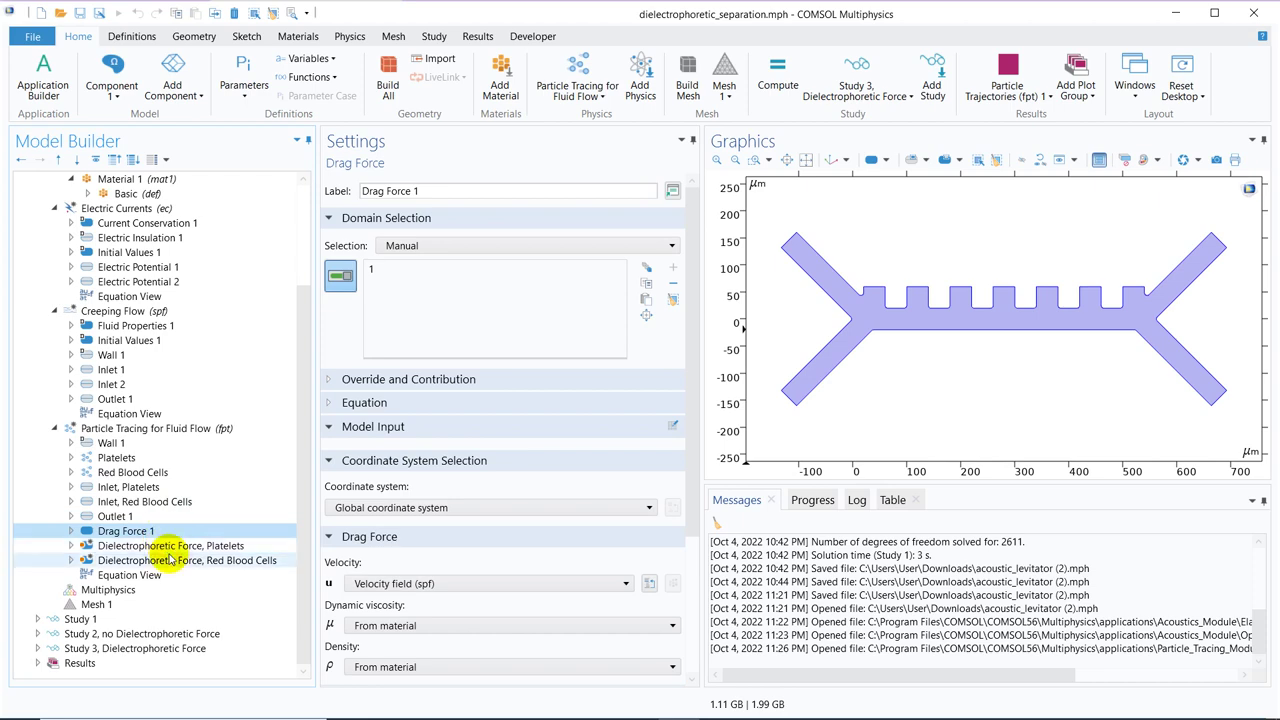
- Compare the dielectrophoretic force features for platelets and red blood cells, including the governing equation shown for the force
left_click(170, 545)
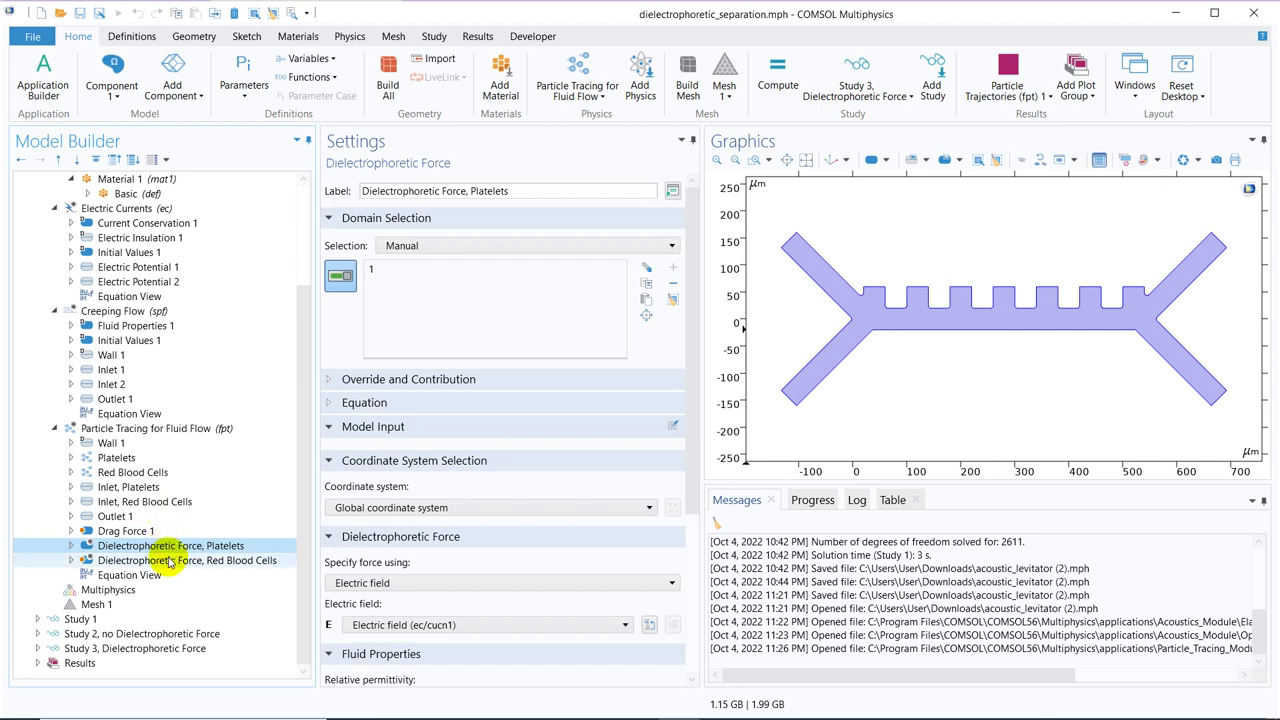
left_click(170, 561)
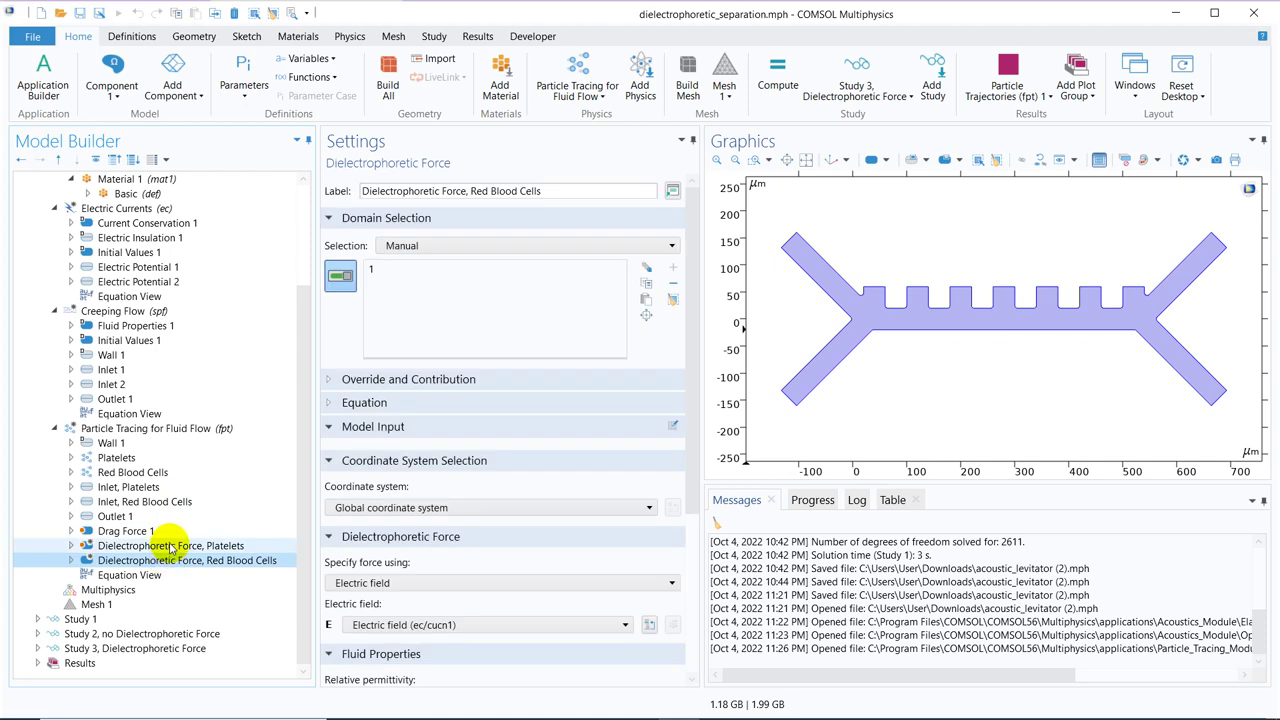
left_click(170, 545)
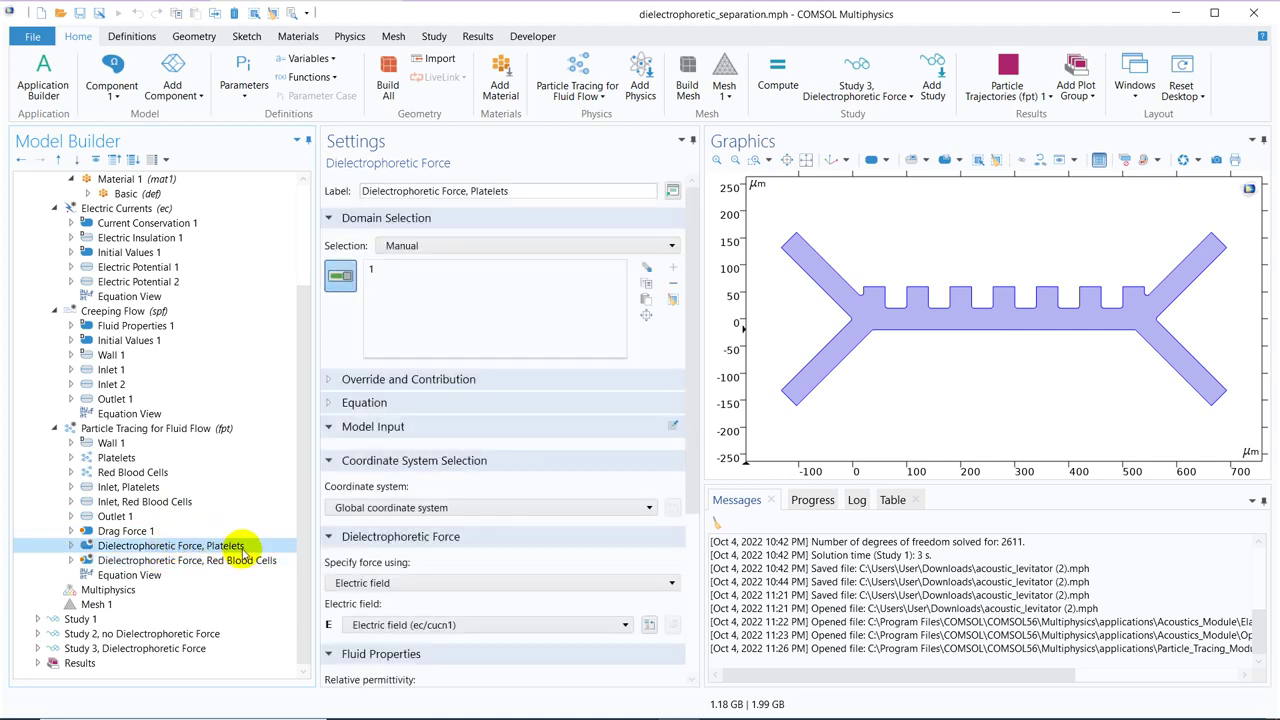
left_click(346, 405)
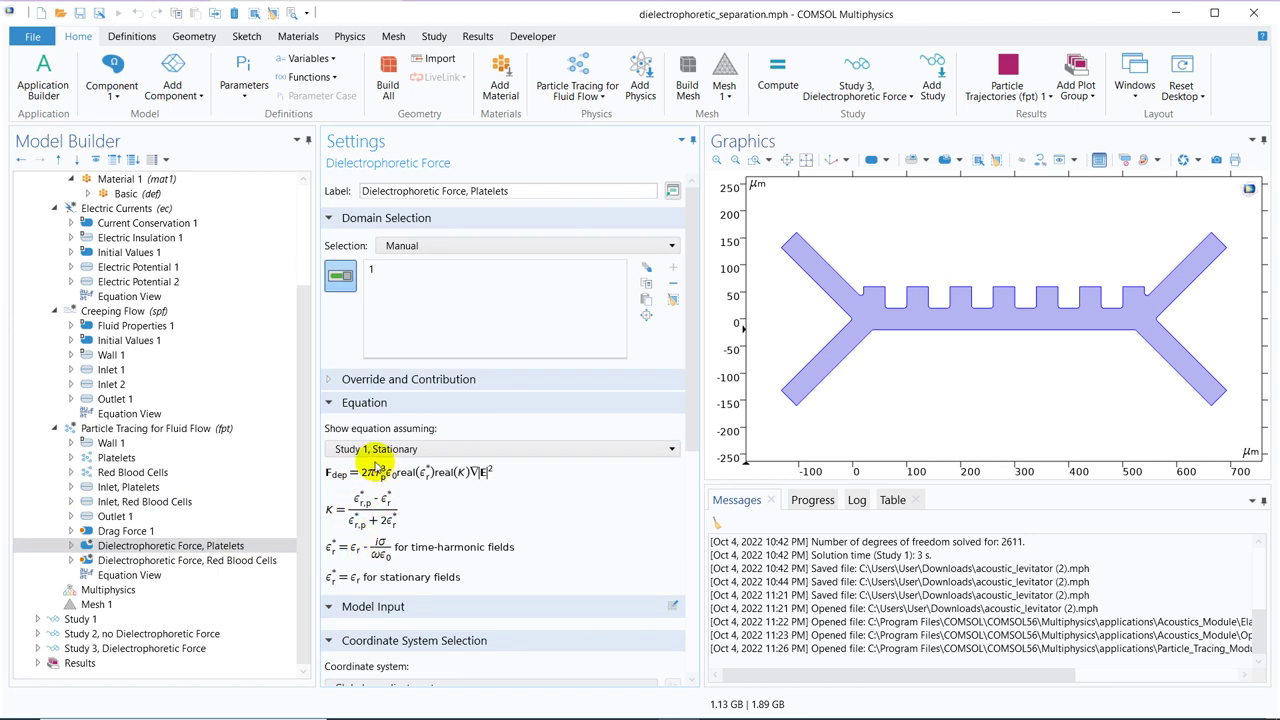
left_click(232, 546)
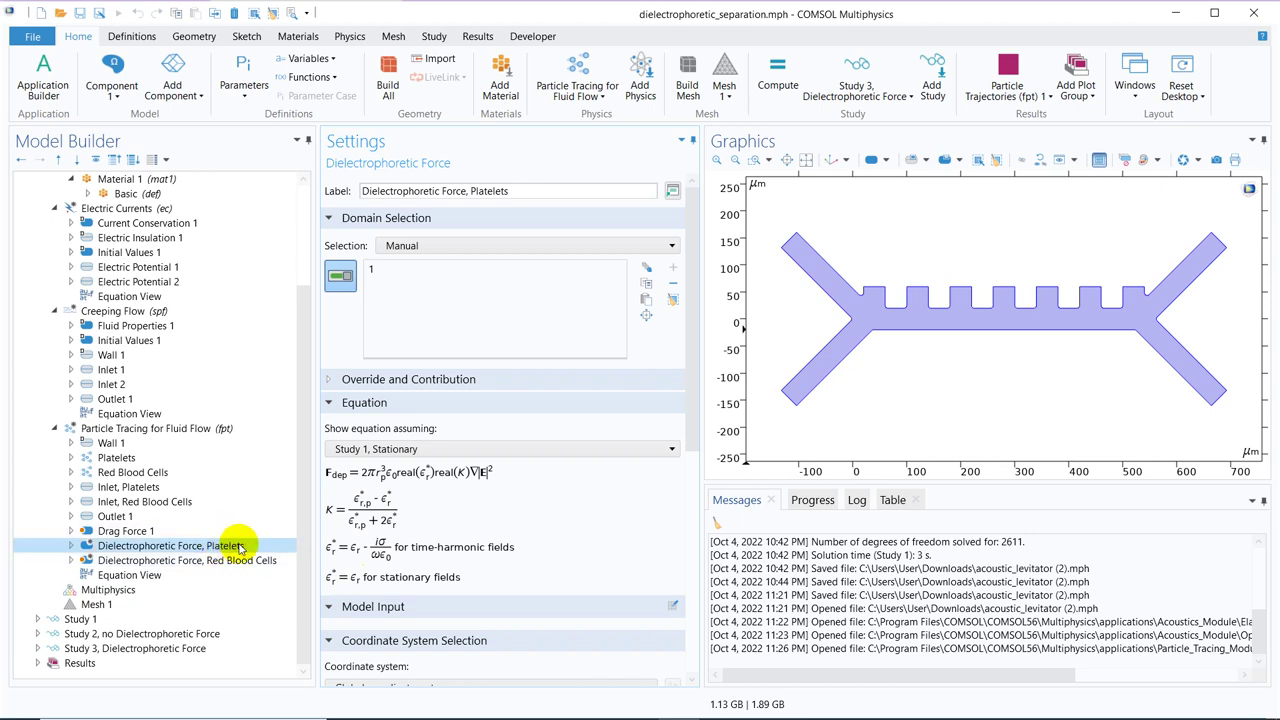
left_click(243, 561)
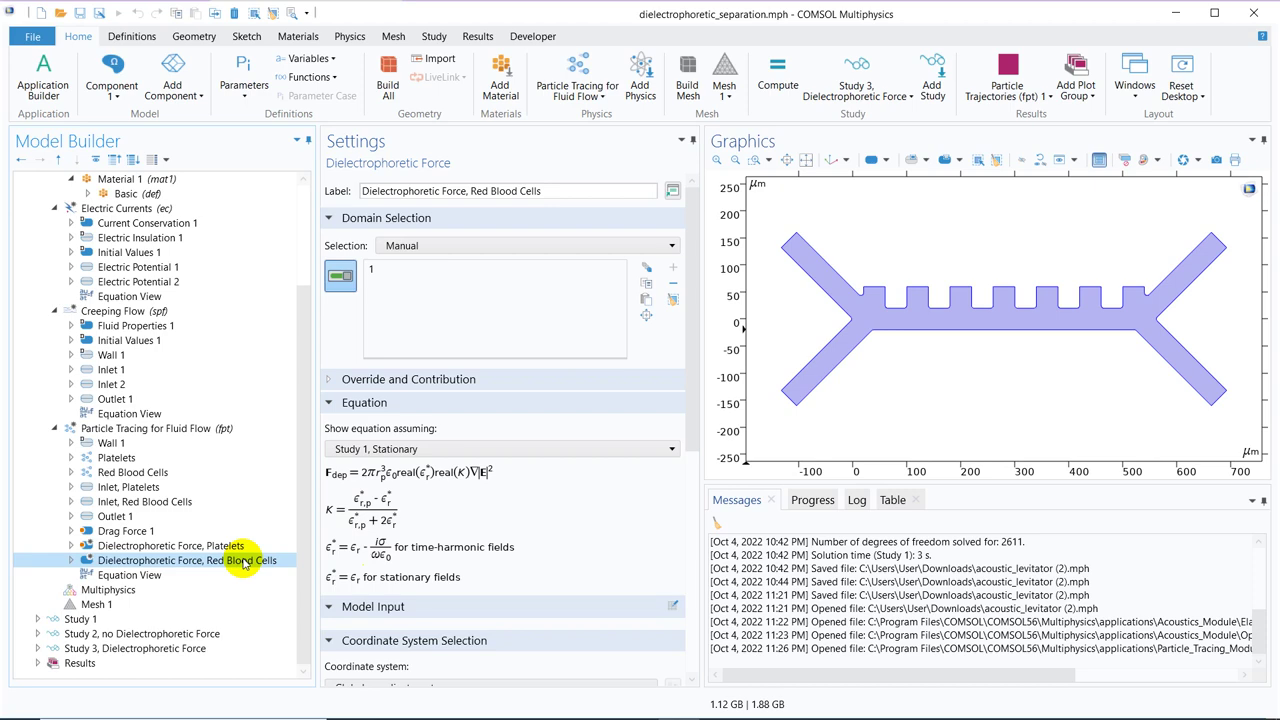
left_click(227, 548)
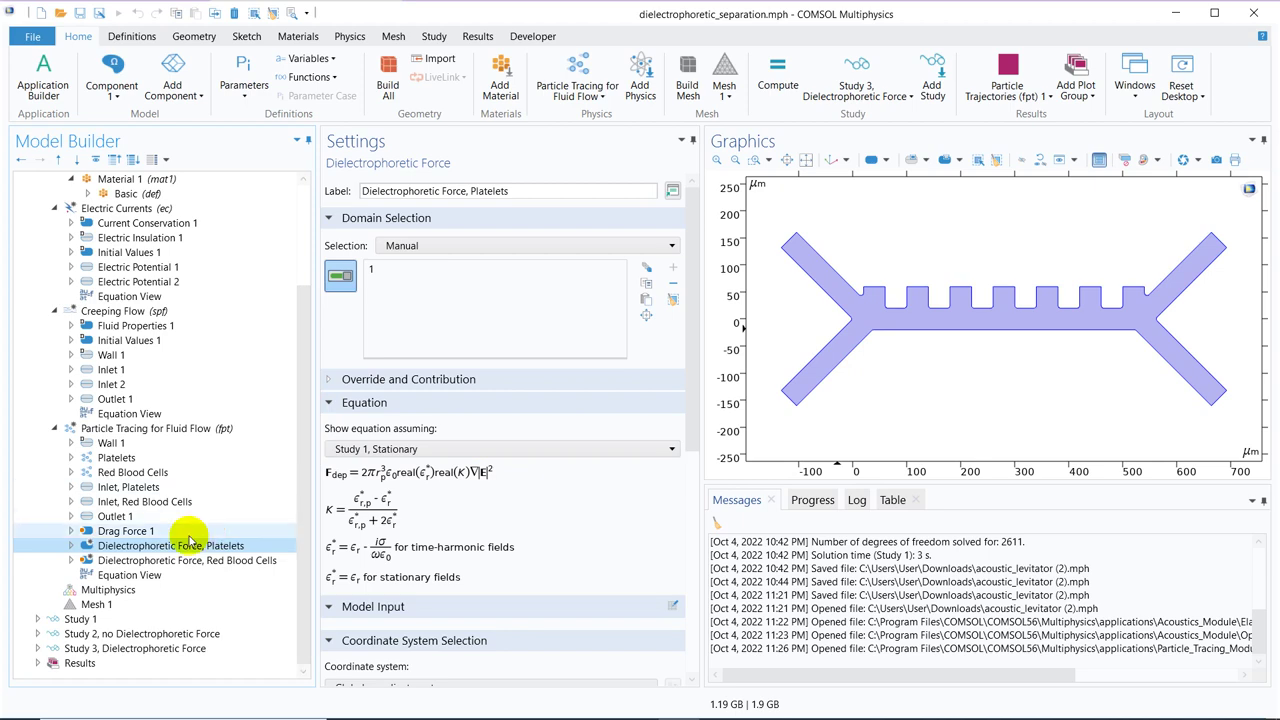
- Review the Electric Currents interface, comparing the boundaries and voltages of Electric Potential 1 and 2 and checking Electric Insulation 1
left_click(163, 208)
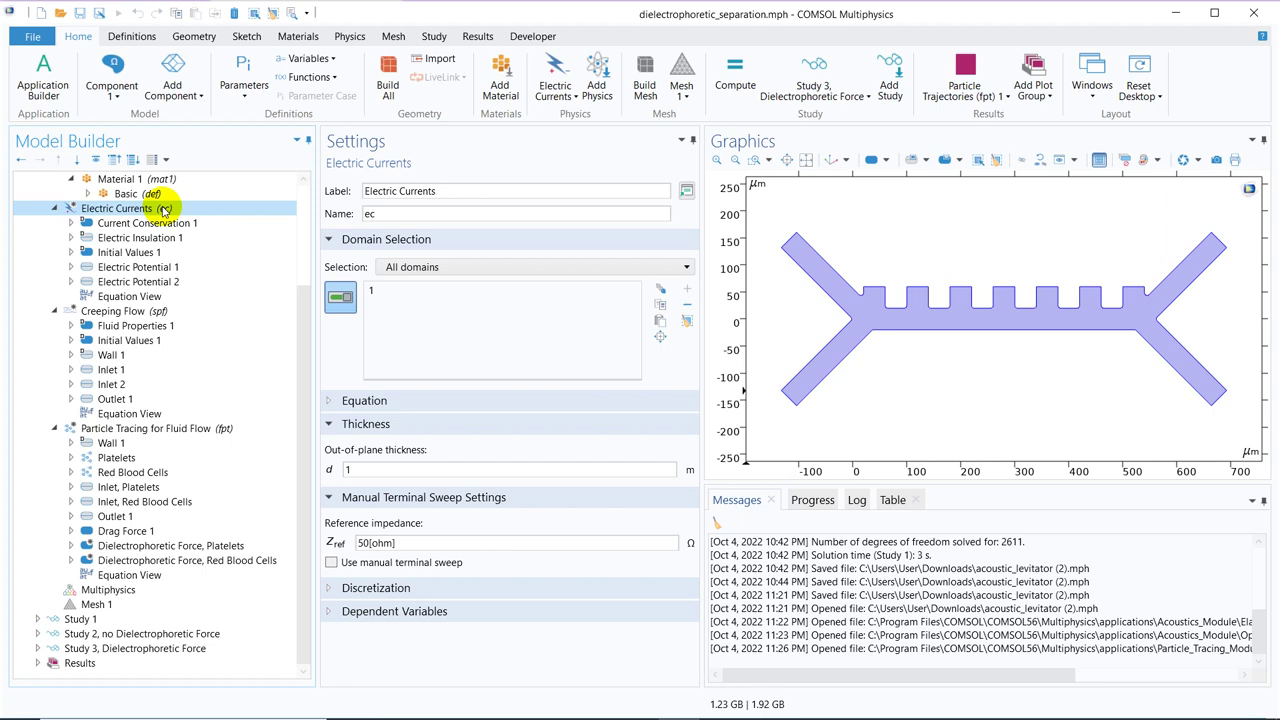
left_click(165, 265)
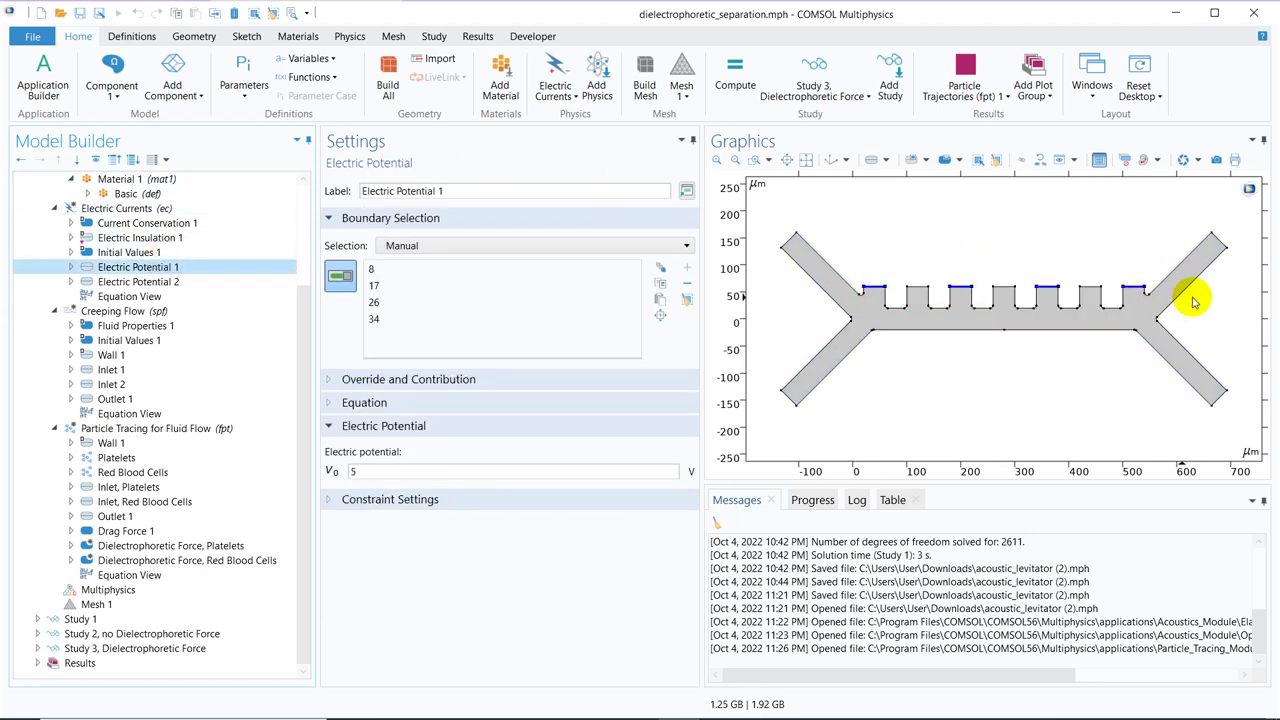
left_click(152, 282)
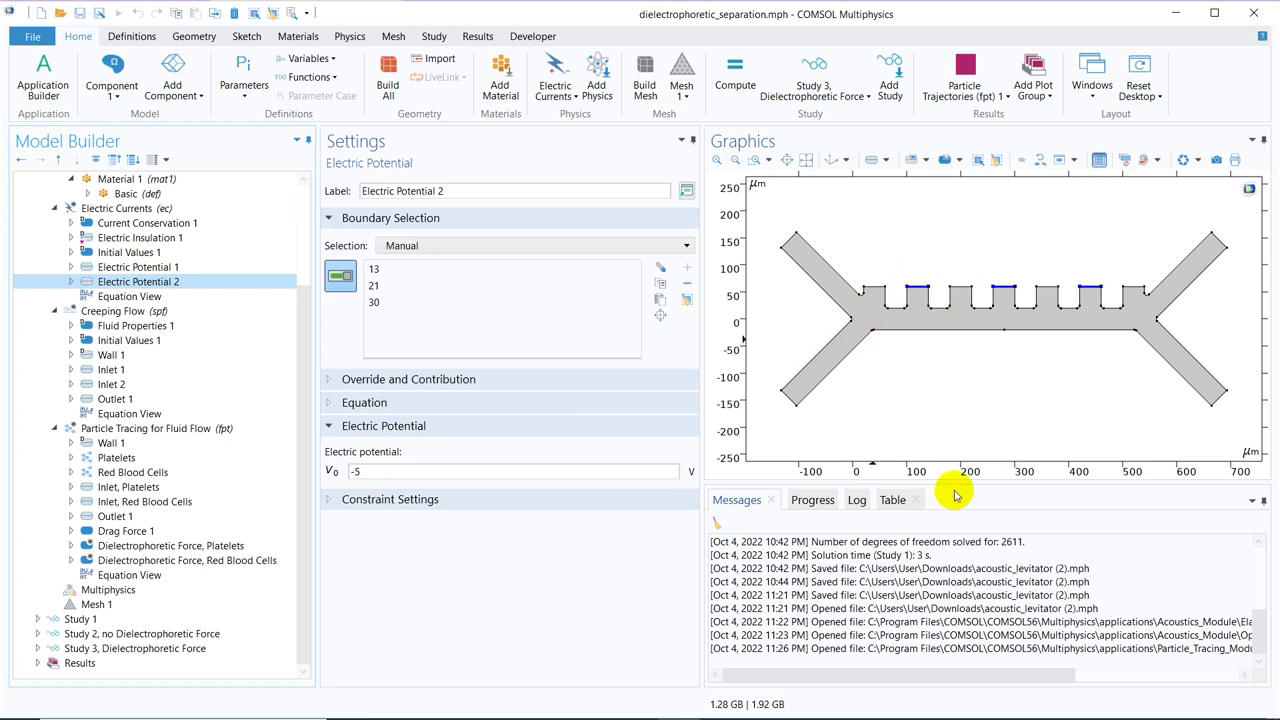
left_click(211, 245)
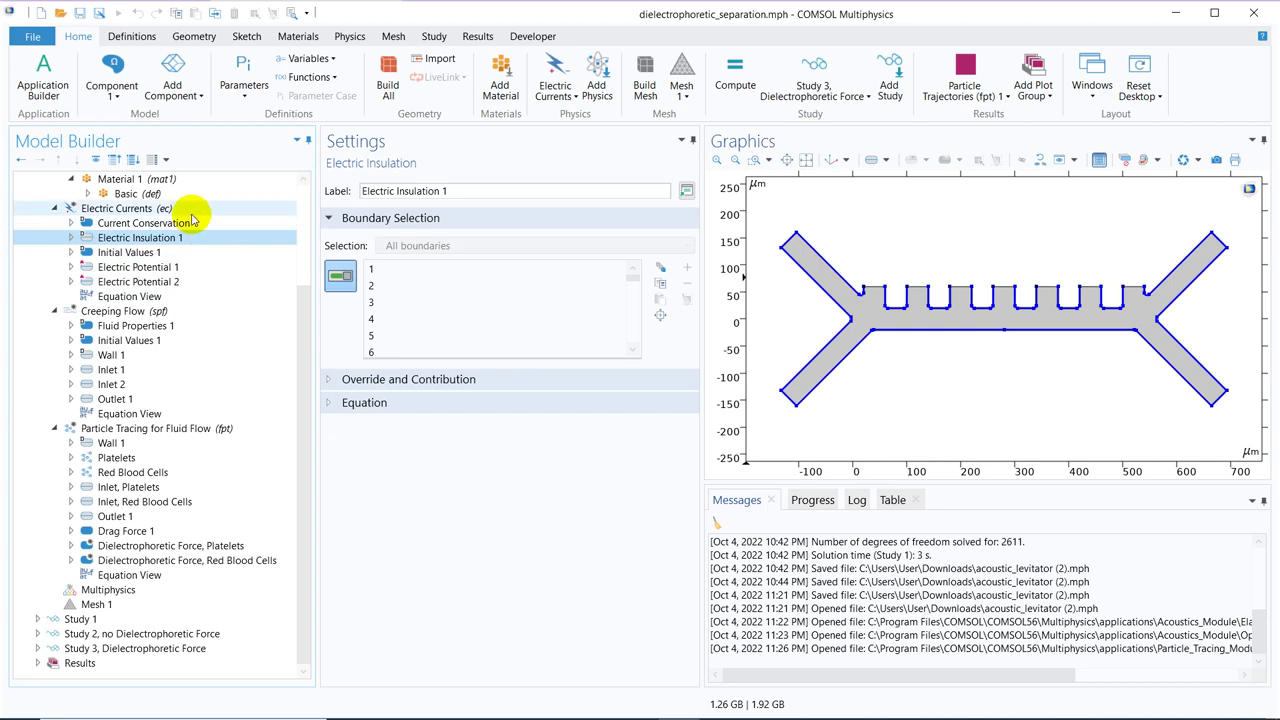
left_click(190, 210)
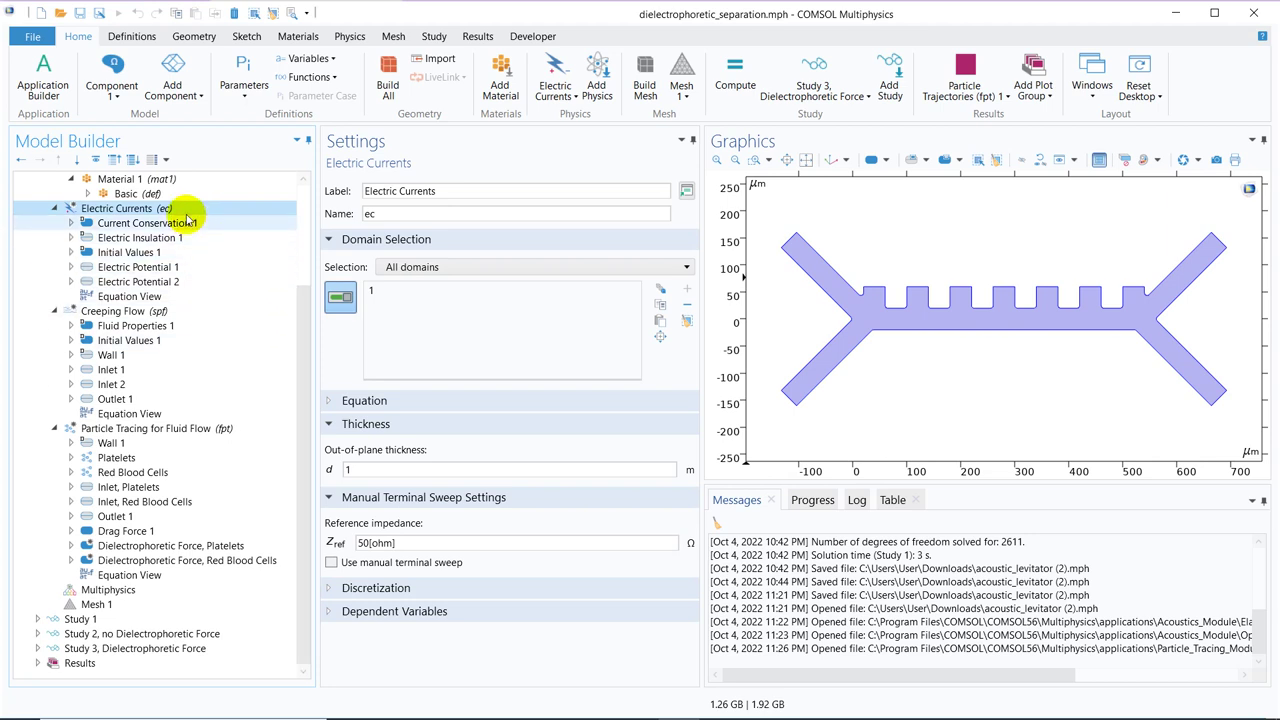
- Revisit the platelets' dielectrophoretic force and show the governing equation of Particle Tracing for Fluid Flow
left_click(176, 546)
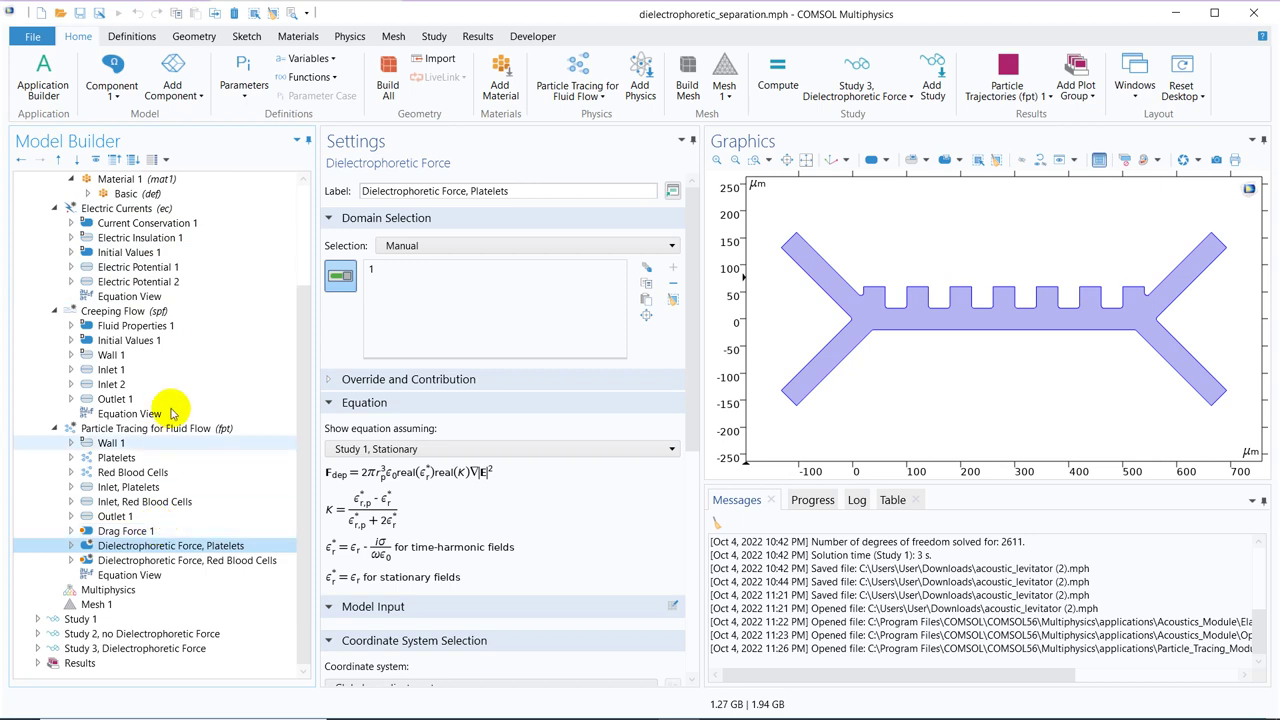
left_click(177, 428)
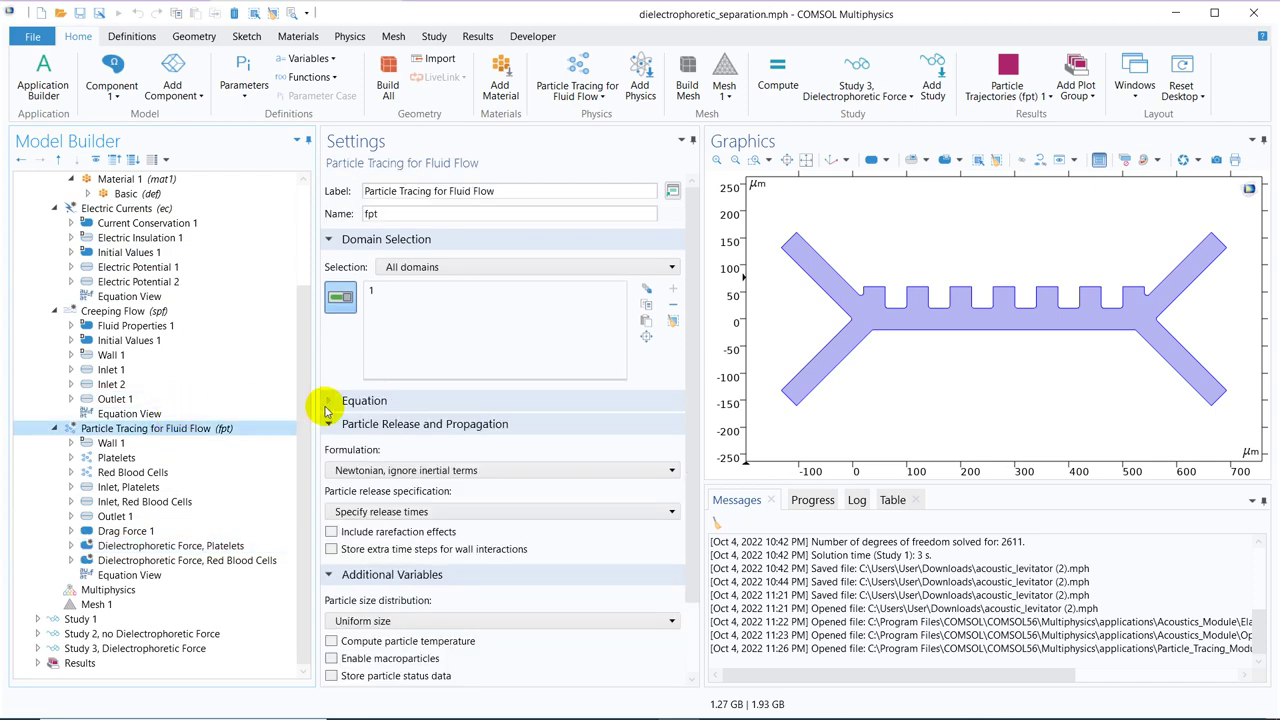
left_click(325, 406)
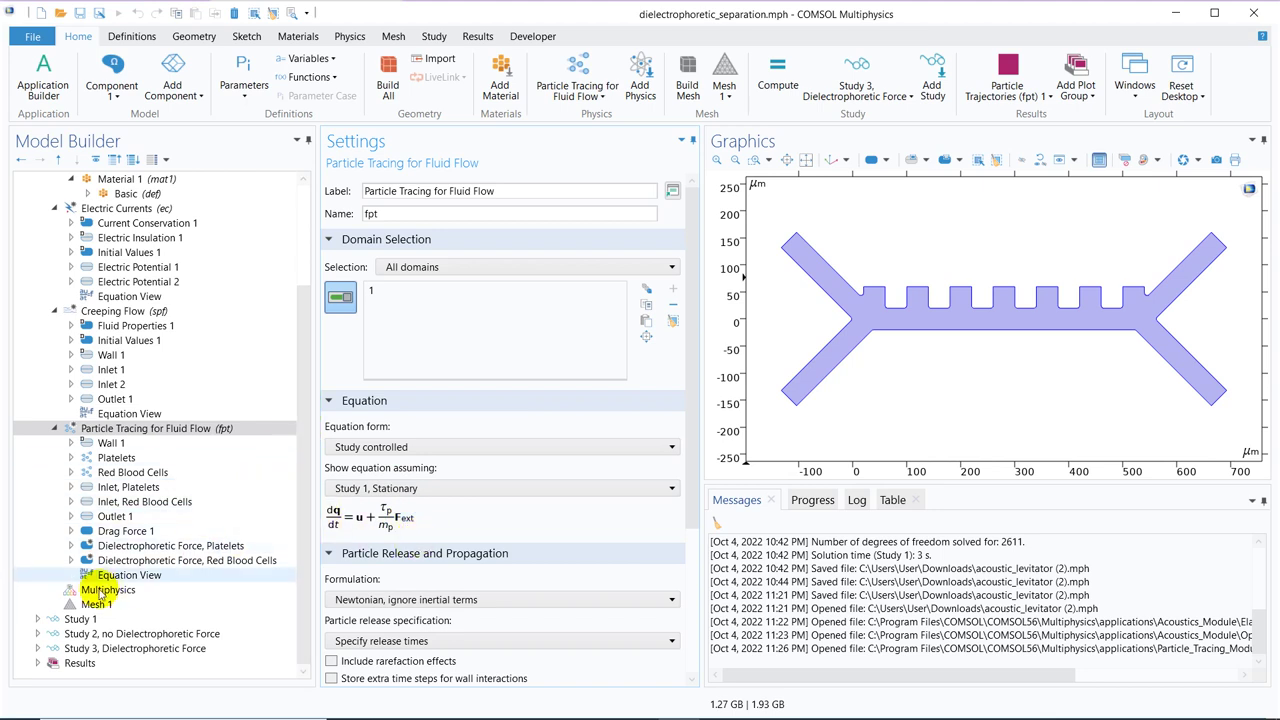
- Expand Study 1 and examine which physics interface its Stationary step solves for
left_click(296, 326)
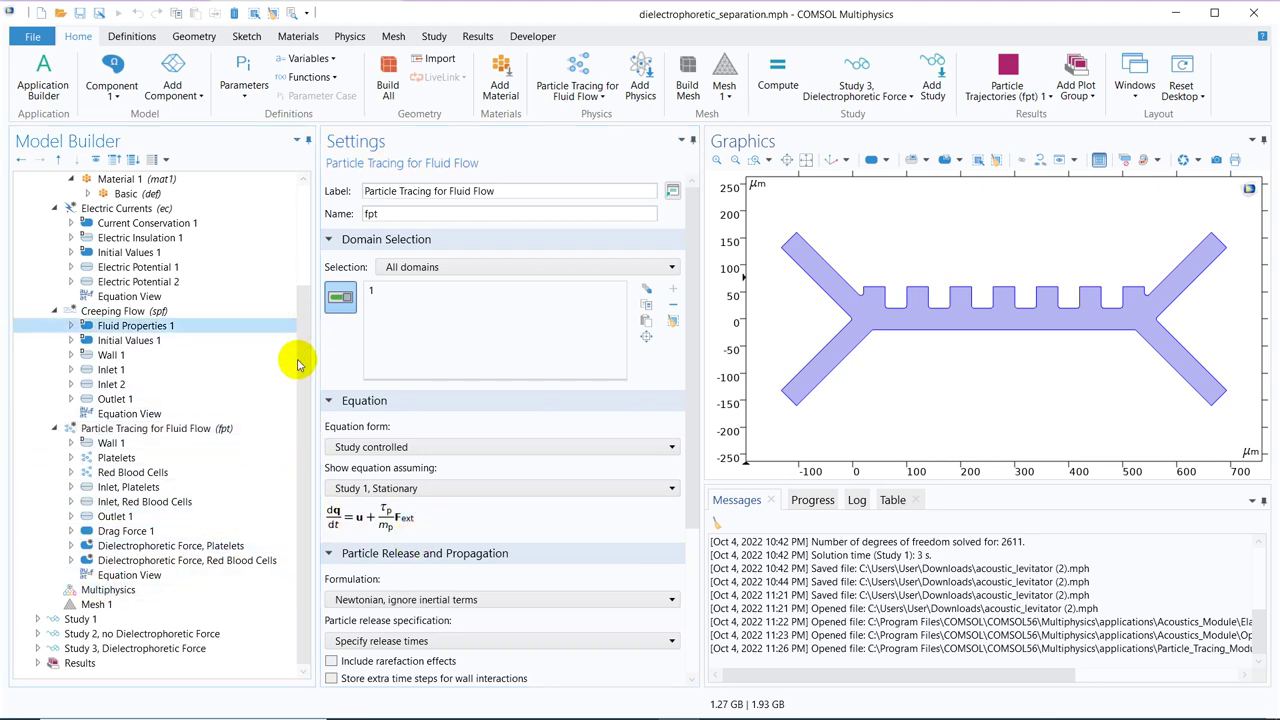
left_click(38, 620)
left_click_drag(298, 288, 303, 375)
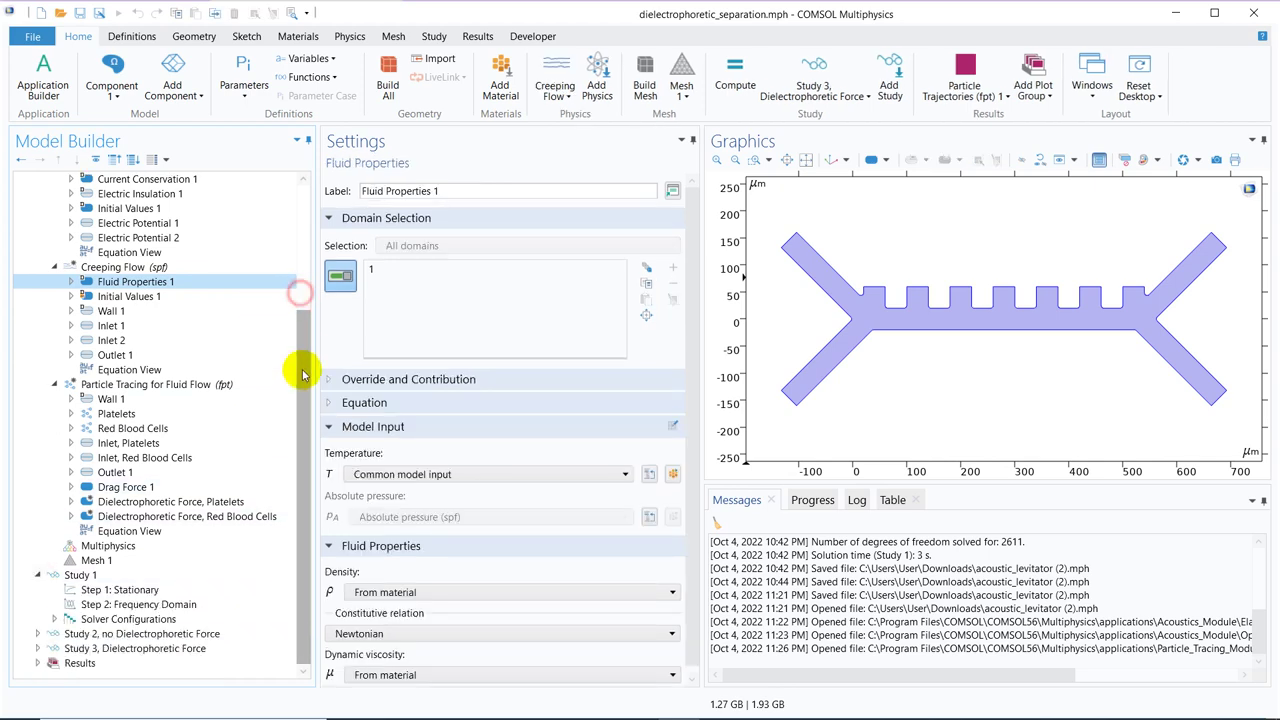
left_click(167, 590)
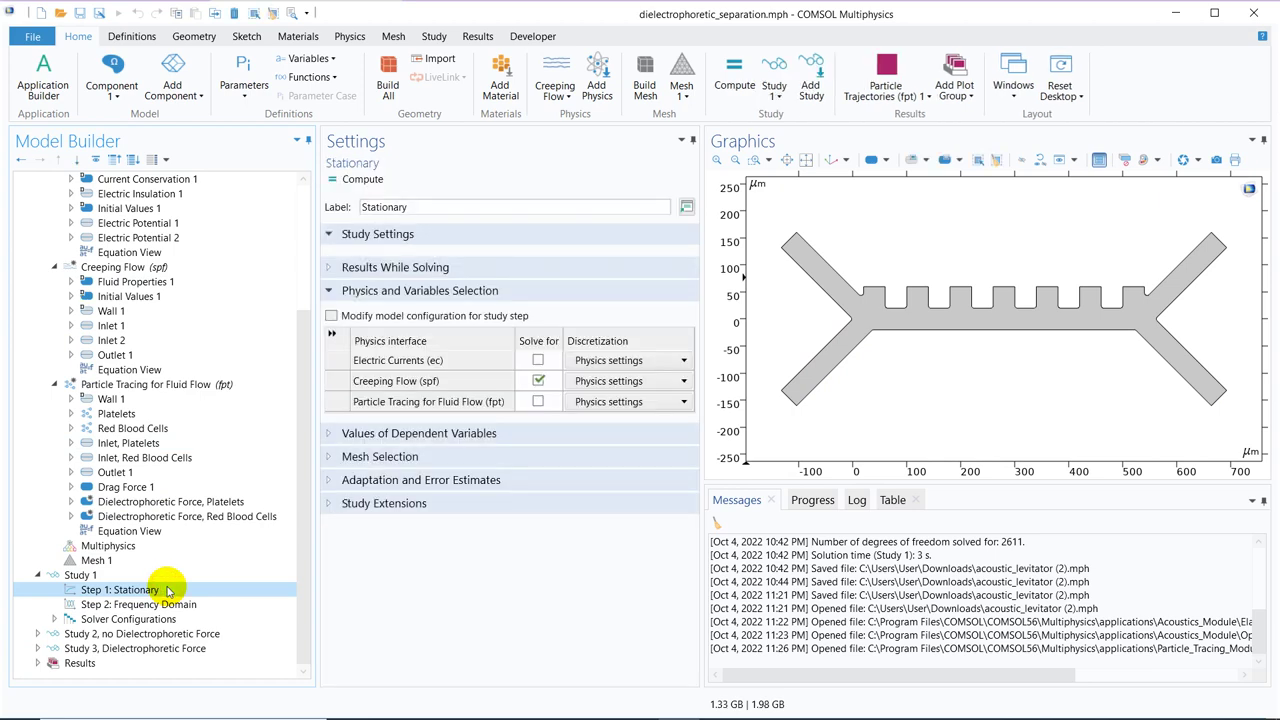
- Expand Study 2 and inspect its Time Dependent step for output times and the features disabled in the model configuration
left_click(38, 633)
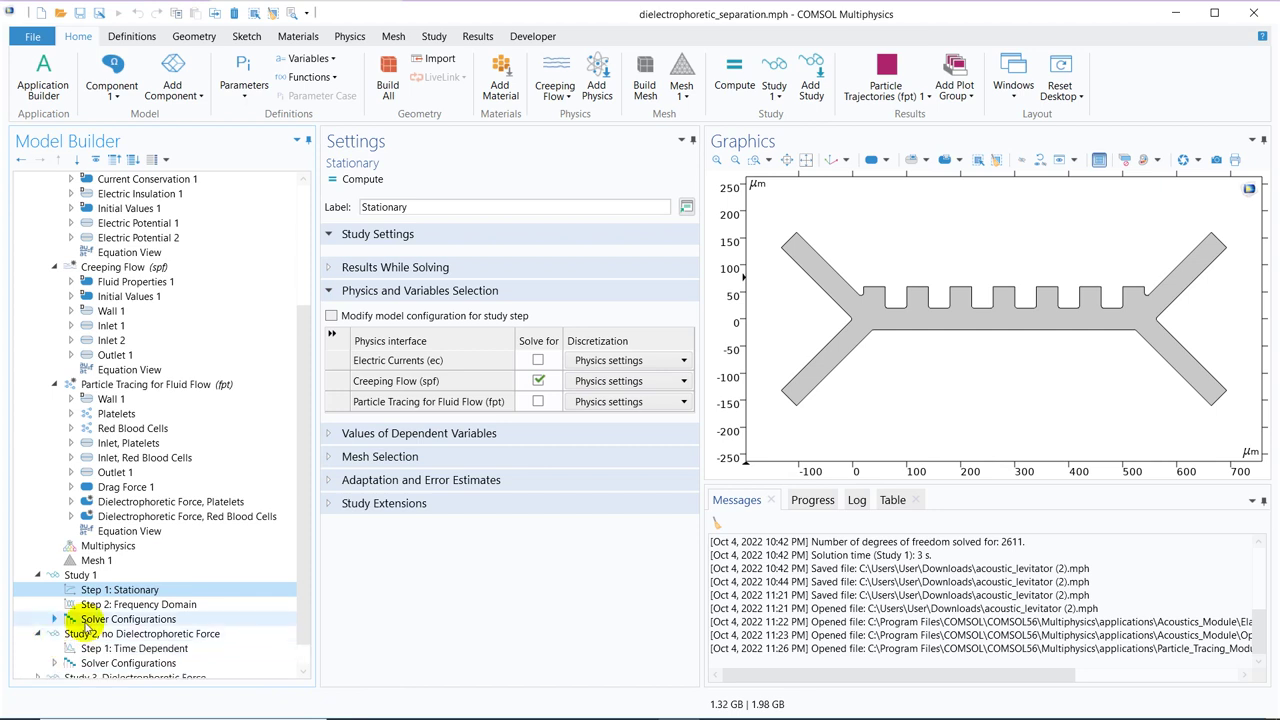
left_click_drag(305, 333, 297, 449)
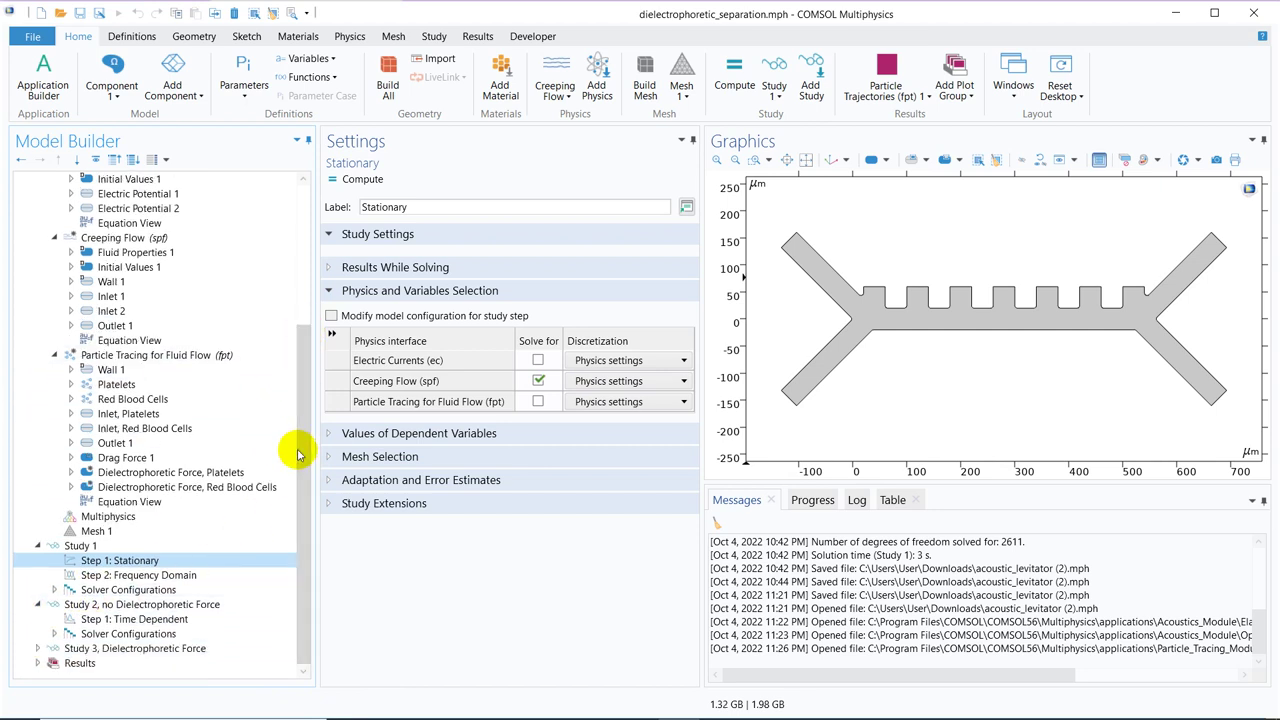
left_click(130, 619)
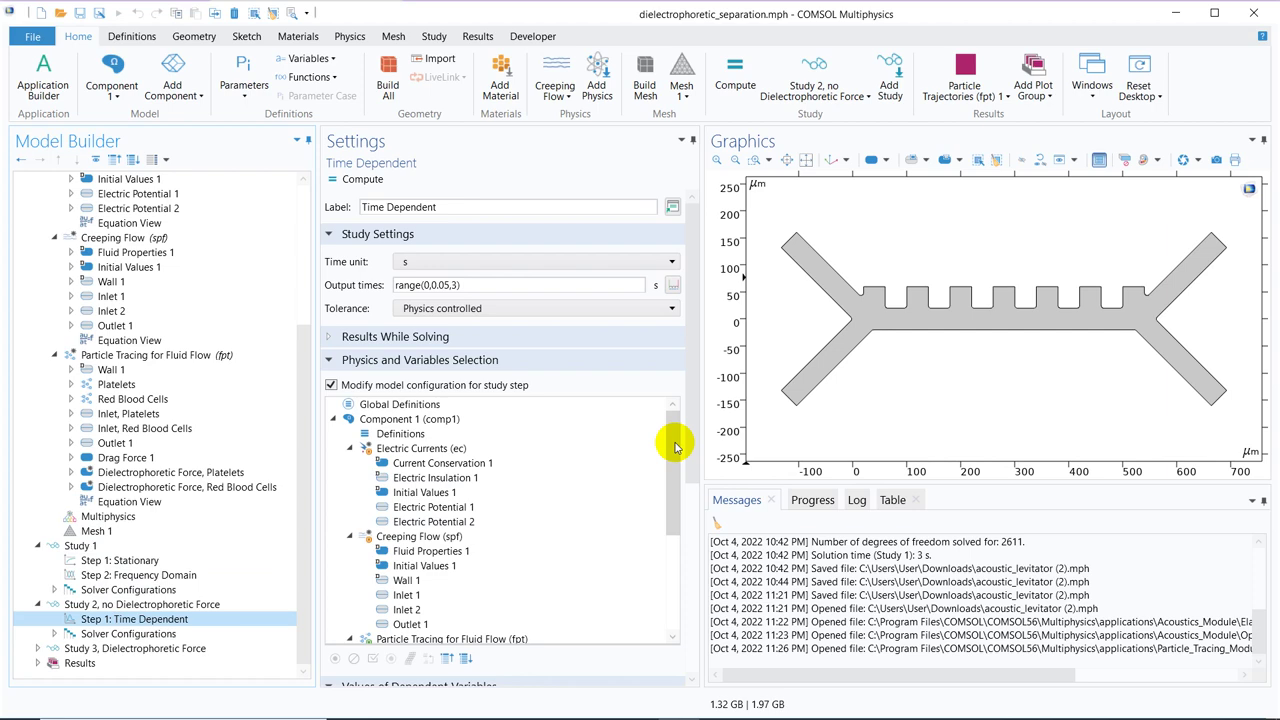
mouse_move(675, 447)
left_mouse_down()
mouse_move(674, 471)
mouse_move(757, 508)
mouse_move(688, 530)
left_mouse_up()
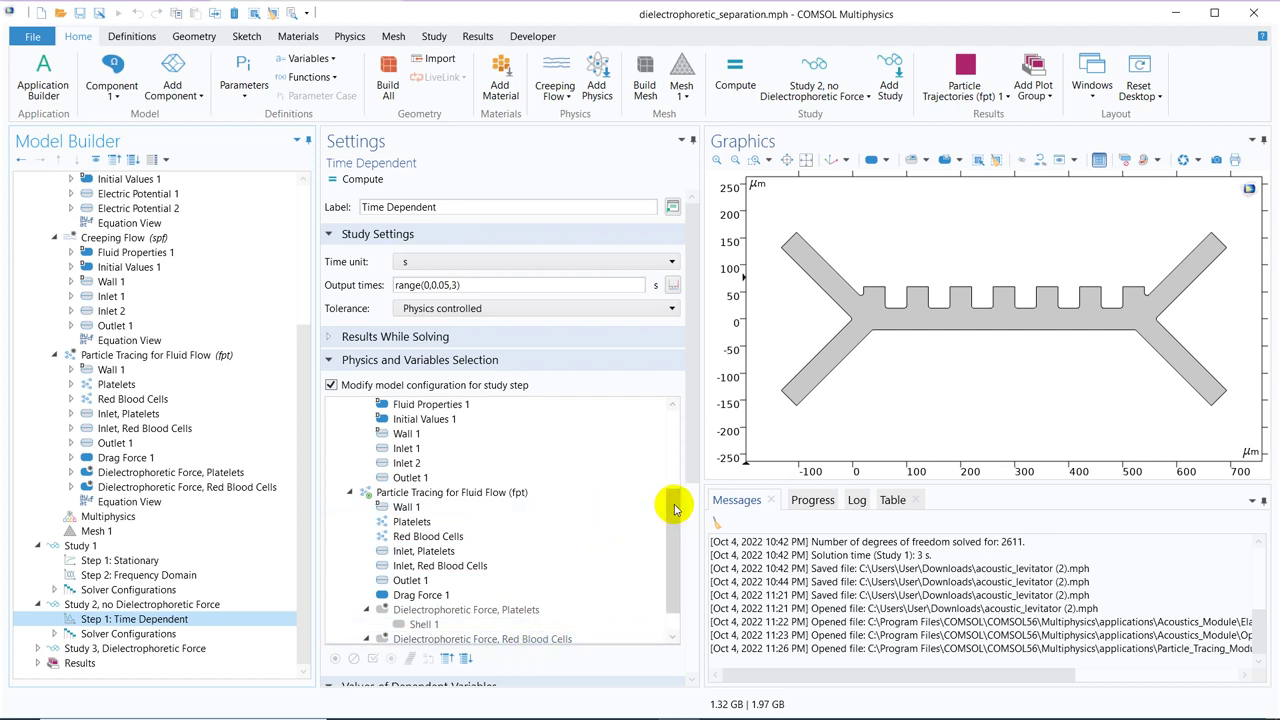
left_click_drag(674, 503, 666, 534)
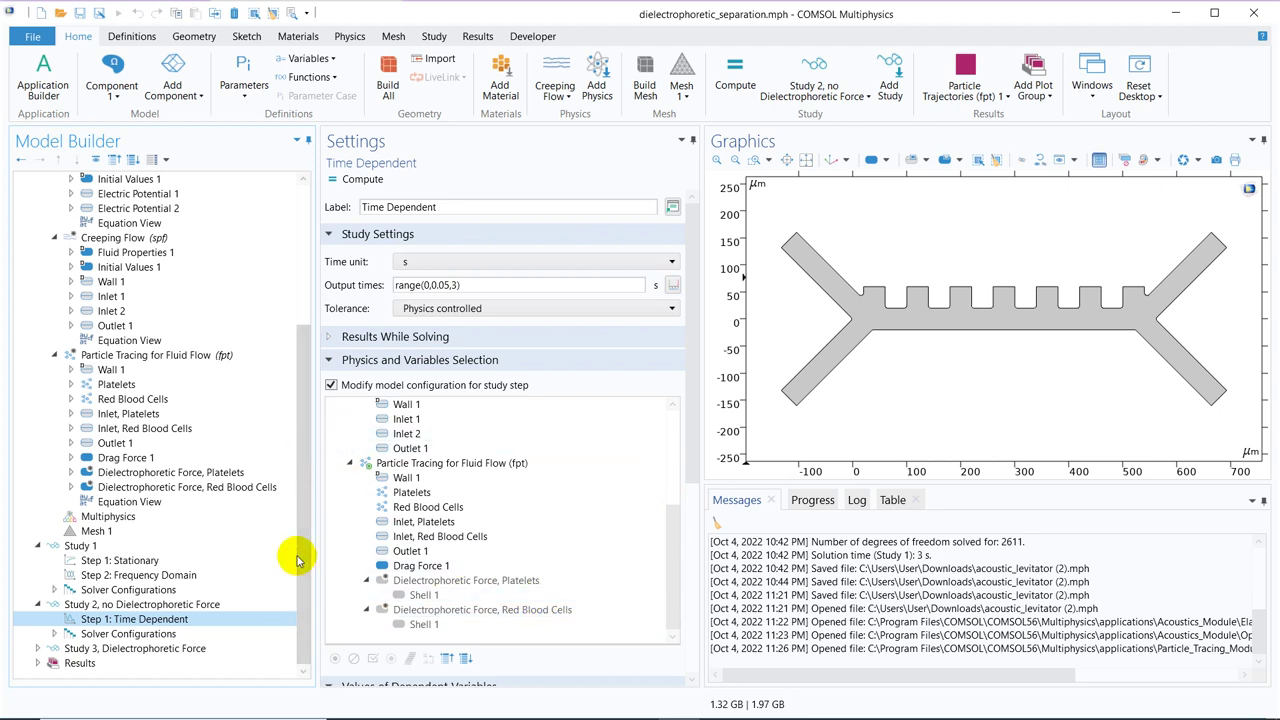
- Compare the physics solved in Study 3's Time Dependent step with those in Study 1's Stationary and Frequency Domain steps
left_click(38, 650)
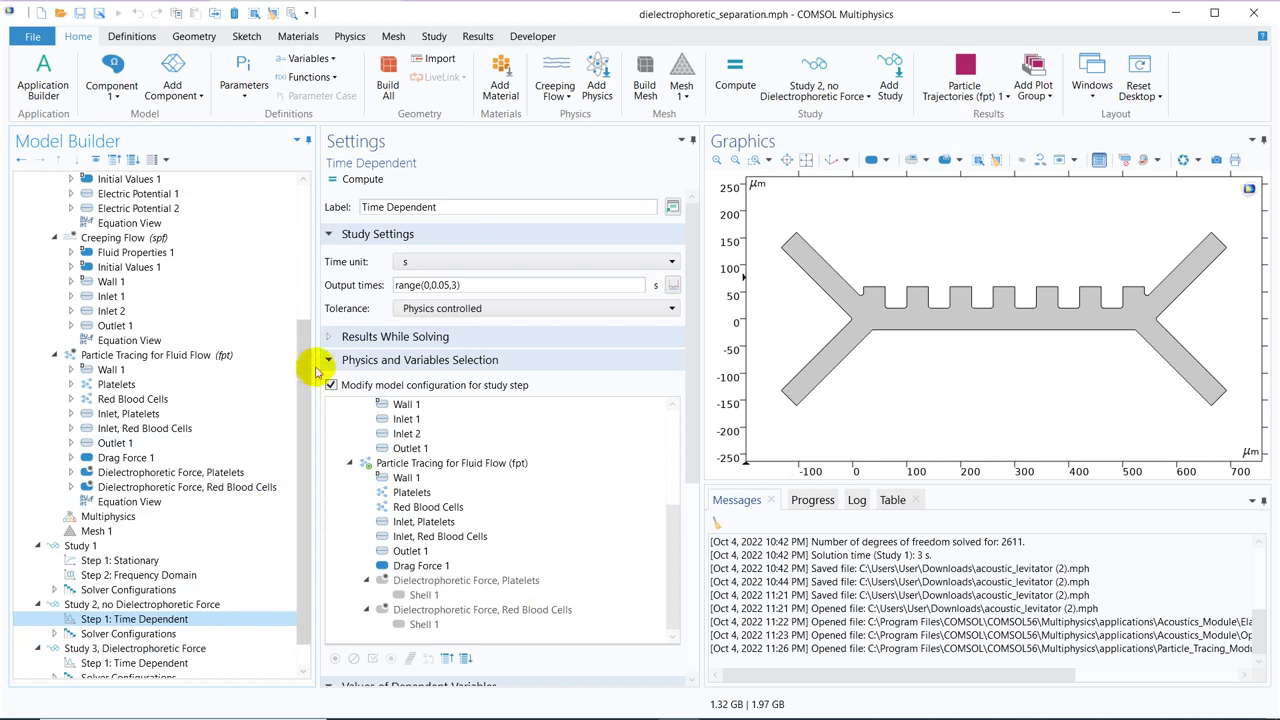
left_click_drag(305, 407, 302, 508)
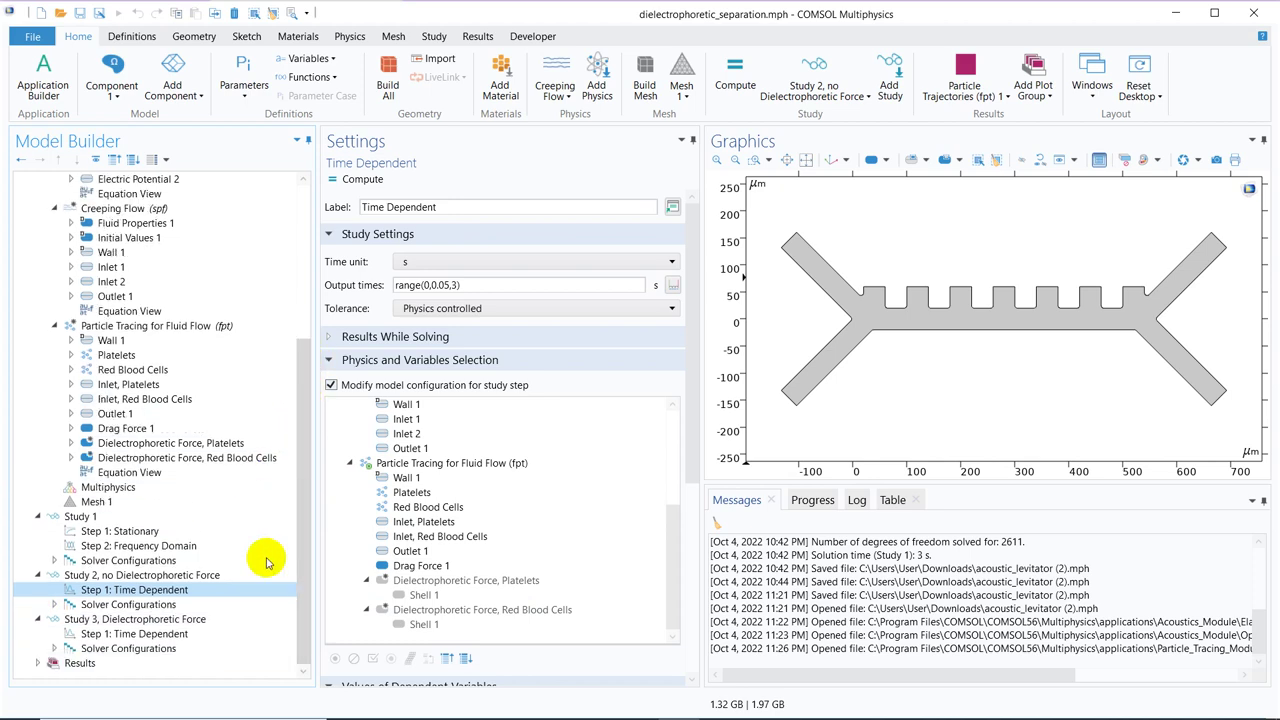
left_click(146, 636)
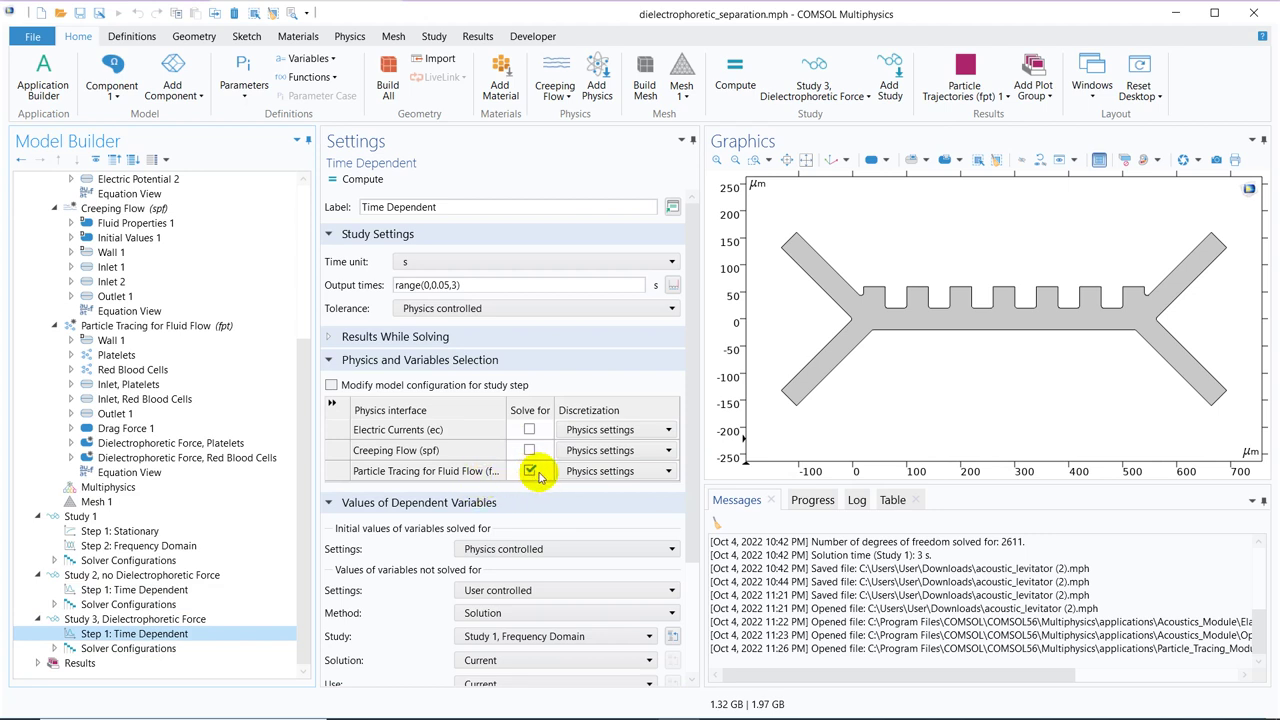
left_click(175, 530)
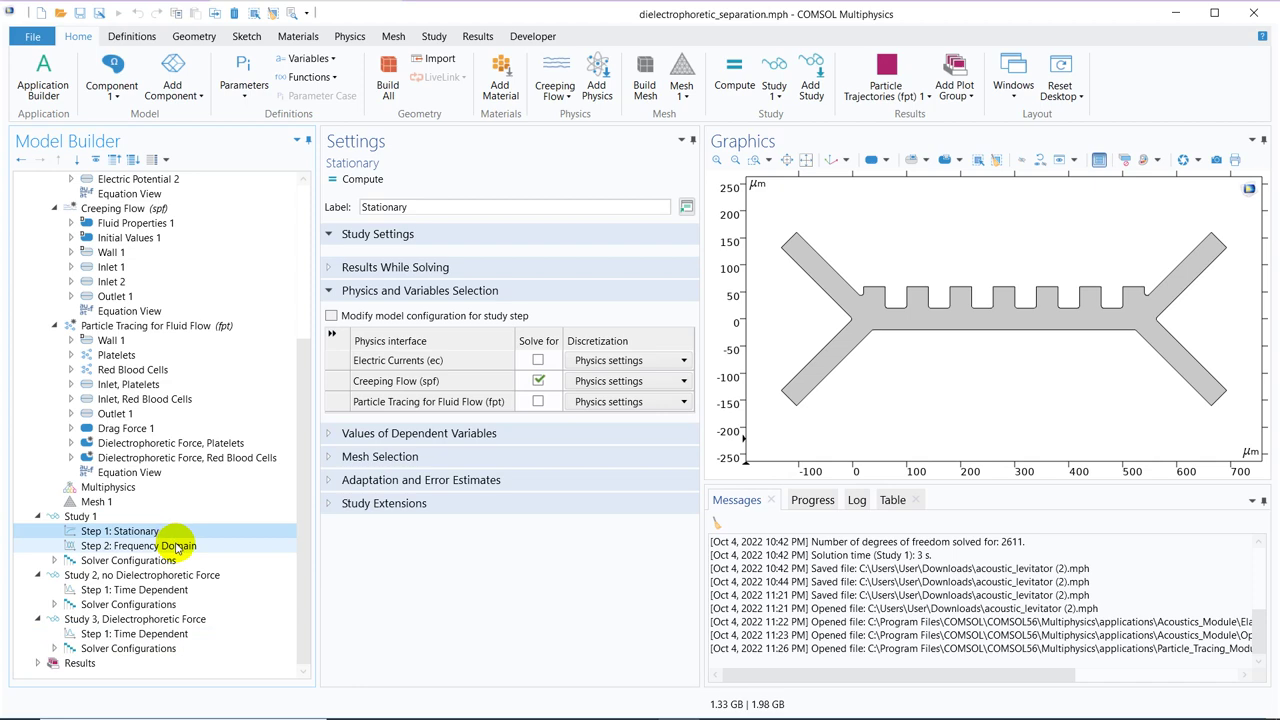
left_click(177, 546)
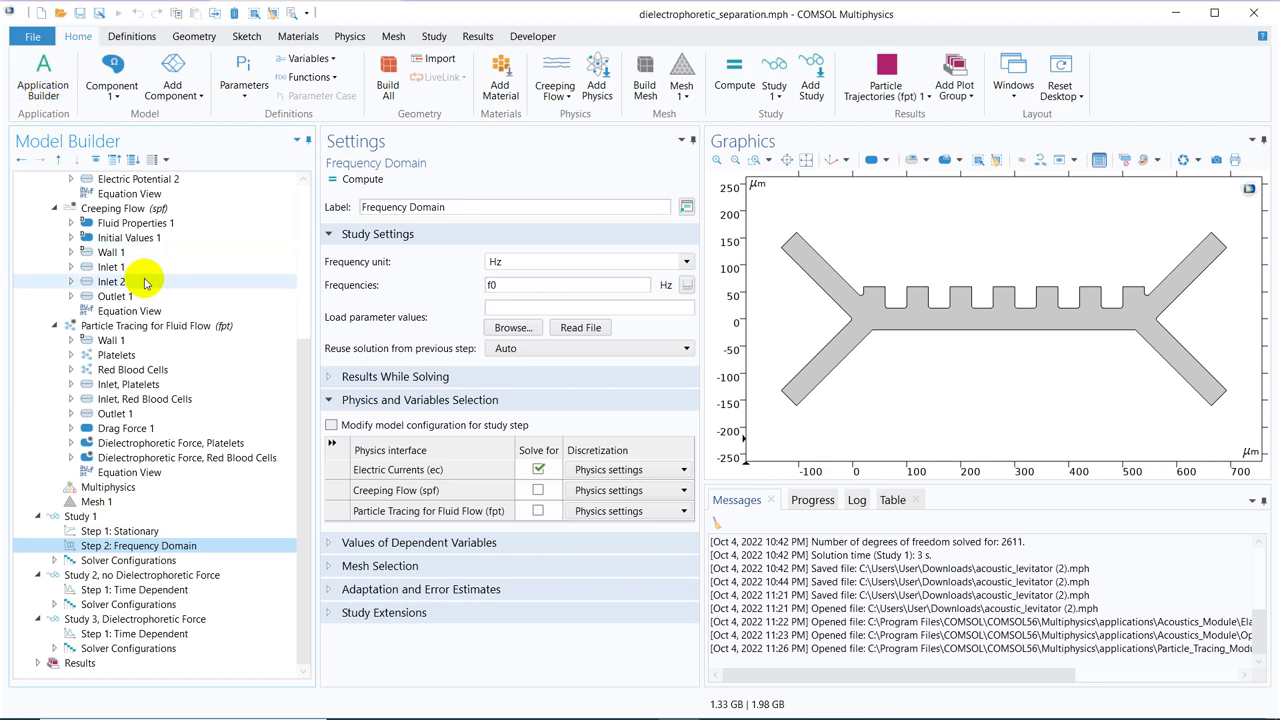
- Examine the Creeping Flow physical model and its dependent variables for the velocity field and pressure
left_click(155, 208)
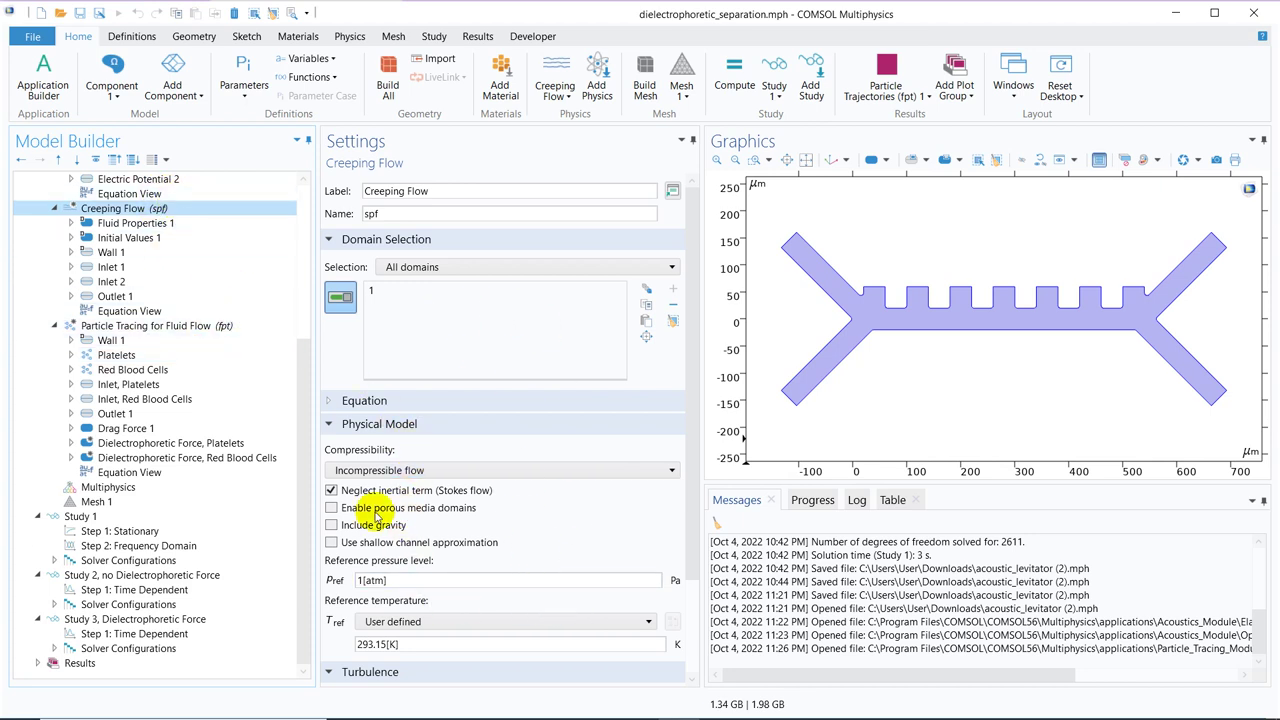
scroll(689, 323, "down", 3)
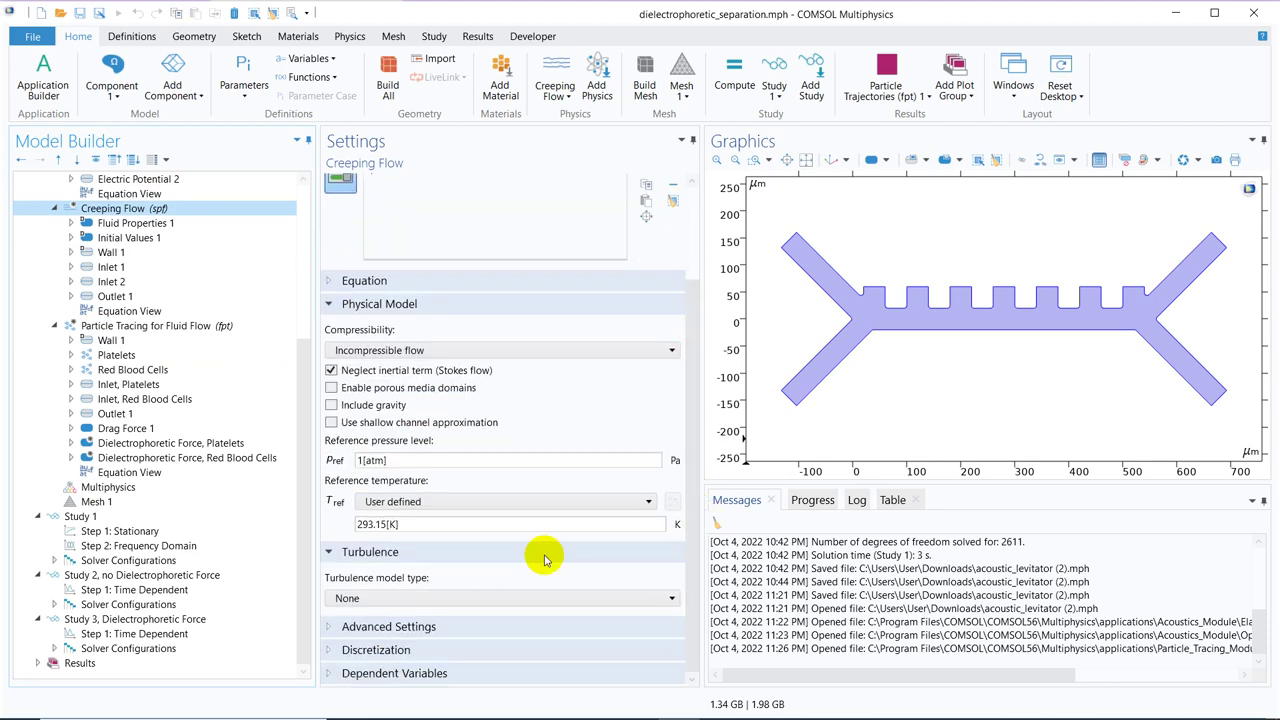
left_click(375, 674)
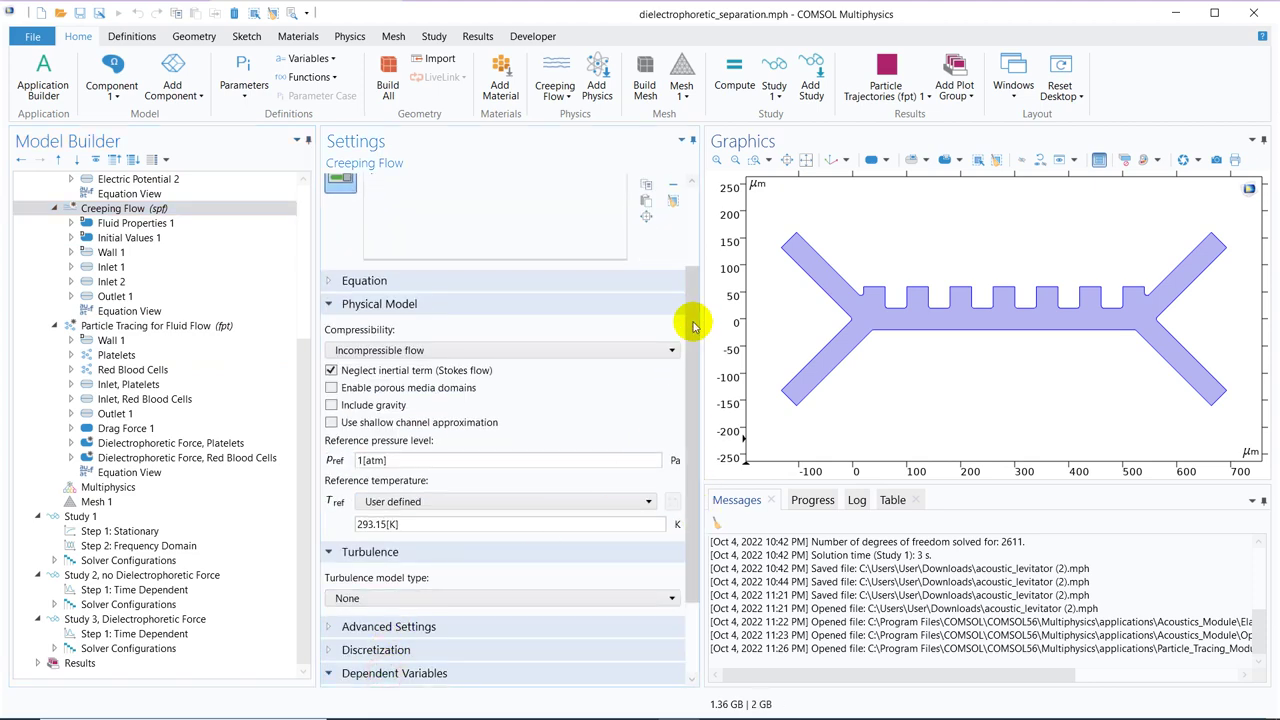
left_click_drag(689, 323, 689, 430)
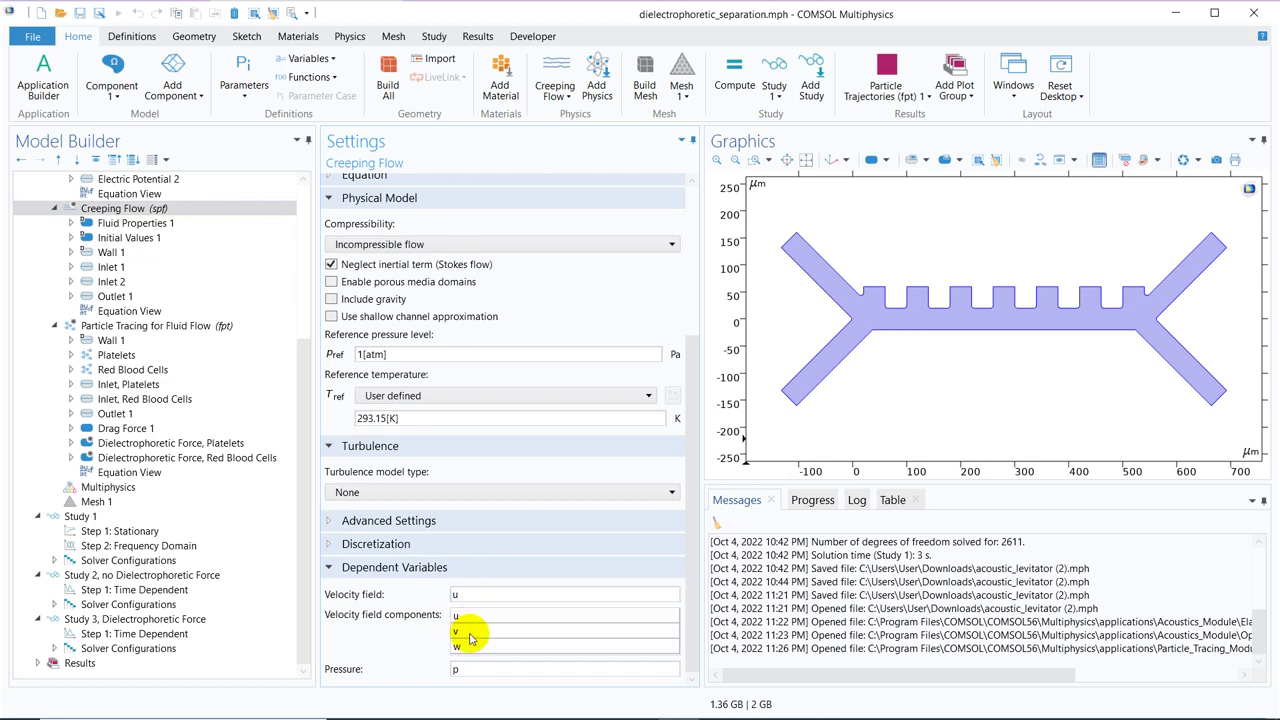
- Examine the Particle Tracing for Fluid Flow interface's equation, particle release and additional variable settings, and the velocity source of Drag Force 1
left_click(158, 326)
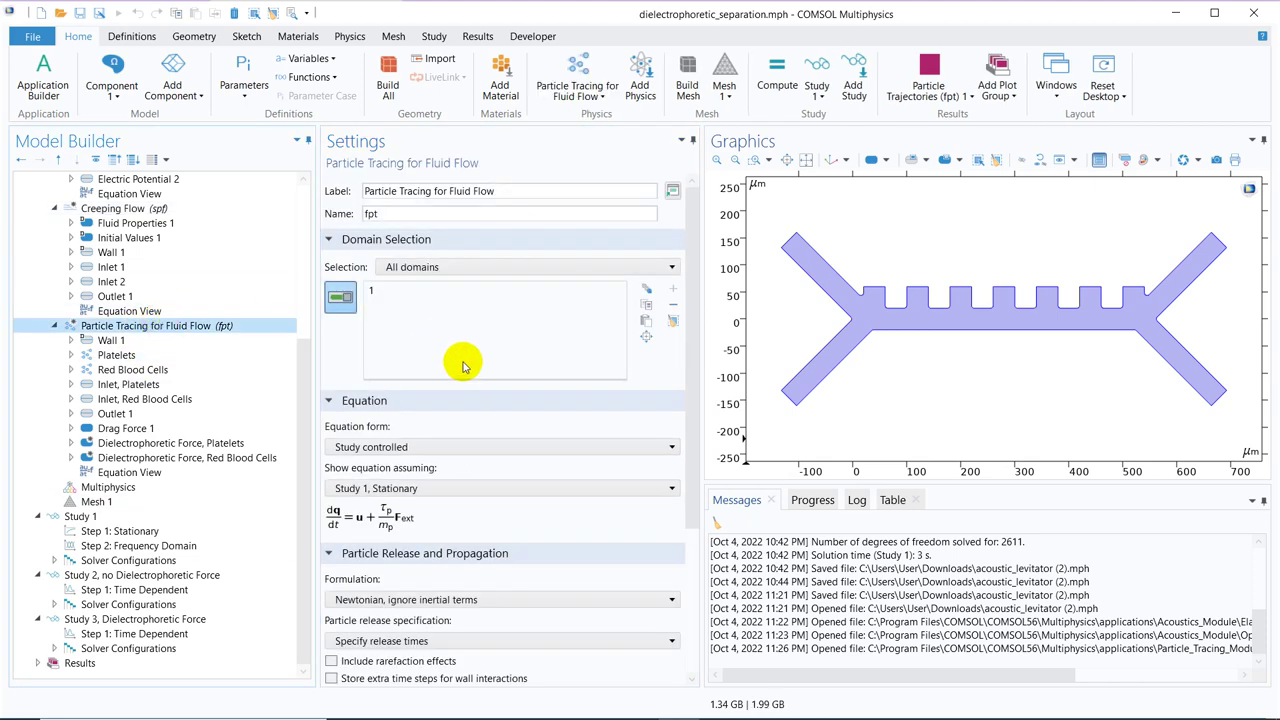
left_click_drag(694, 260, 699, 499)
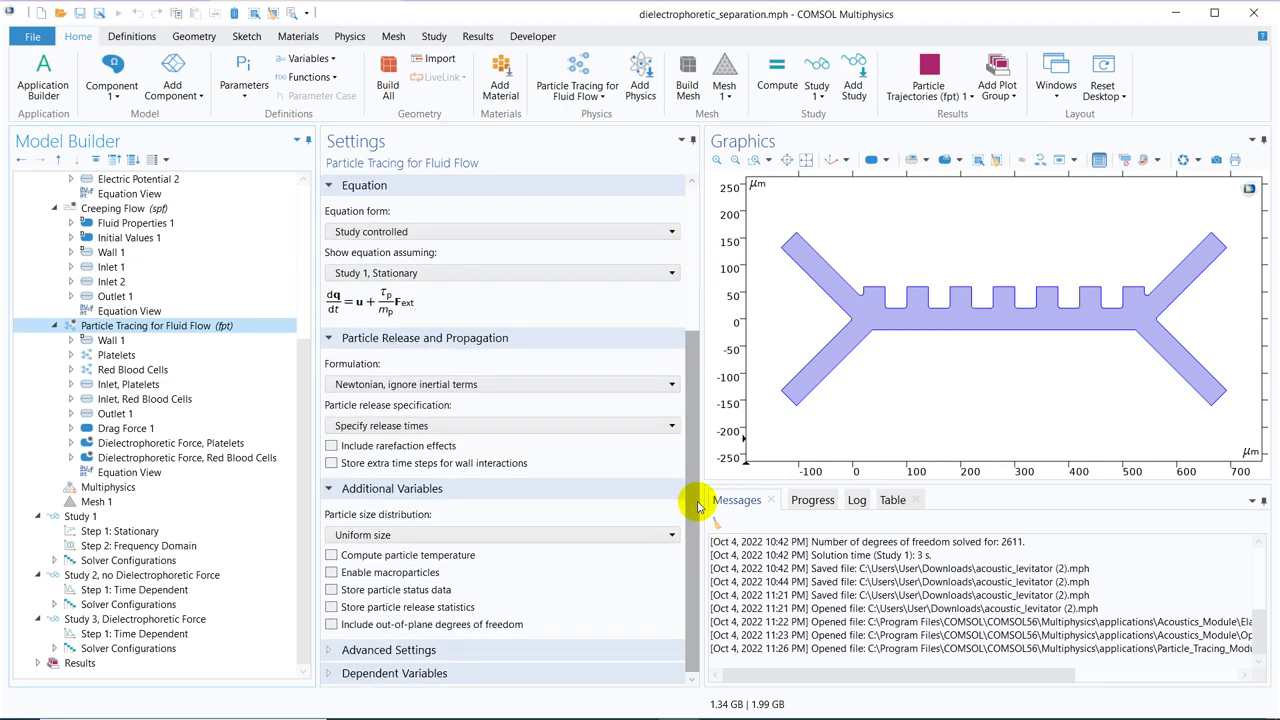
left_click(157, 384)
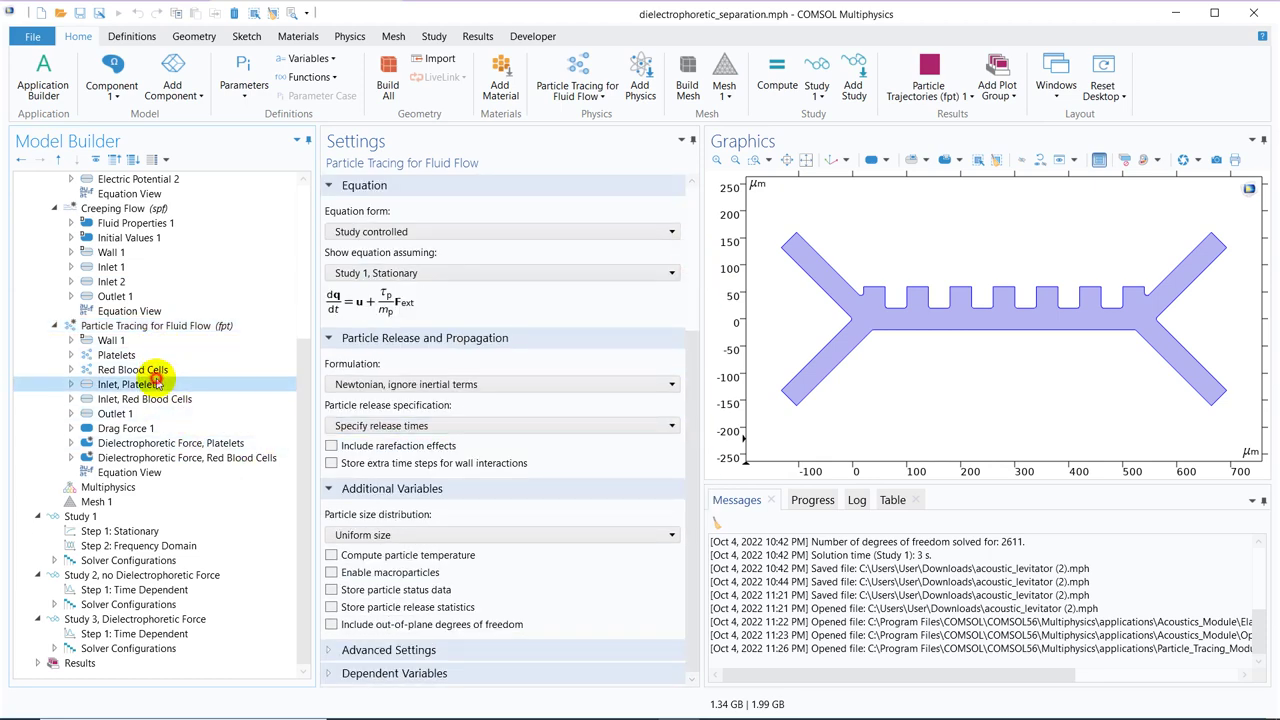
left_click(167, 328)
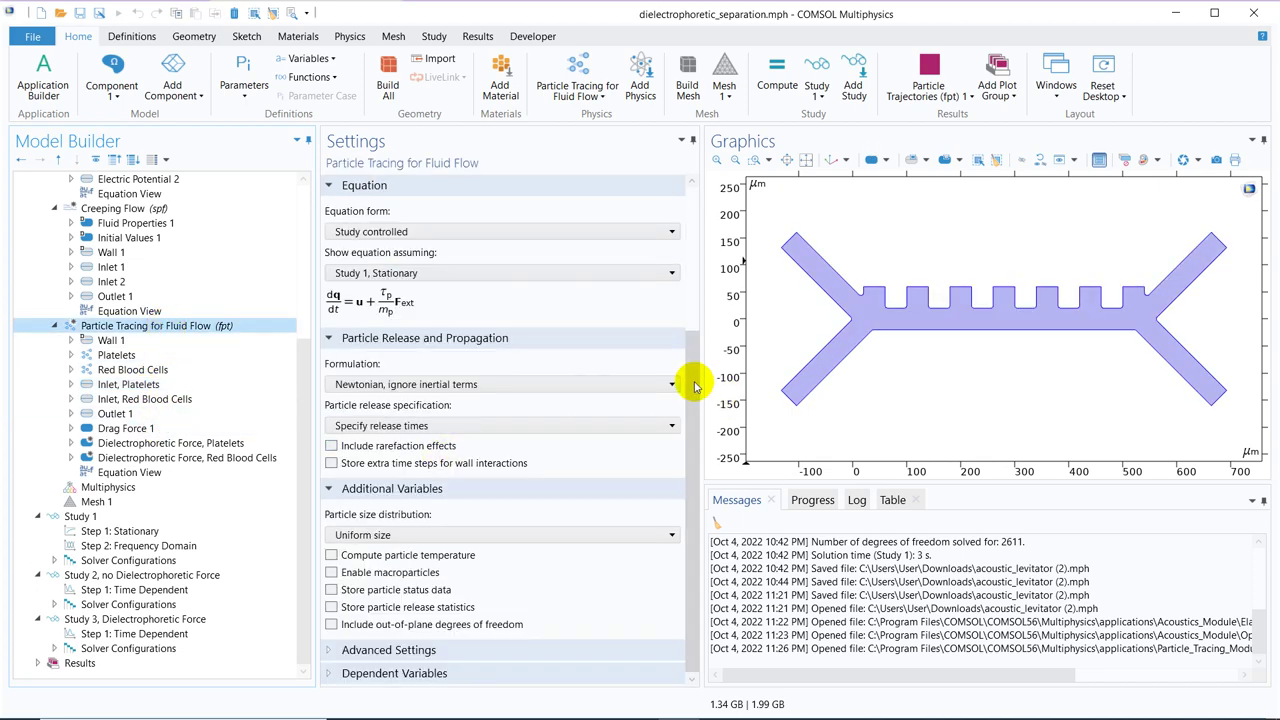
left_click_drag(695, 385, 694, 246)
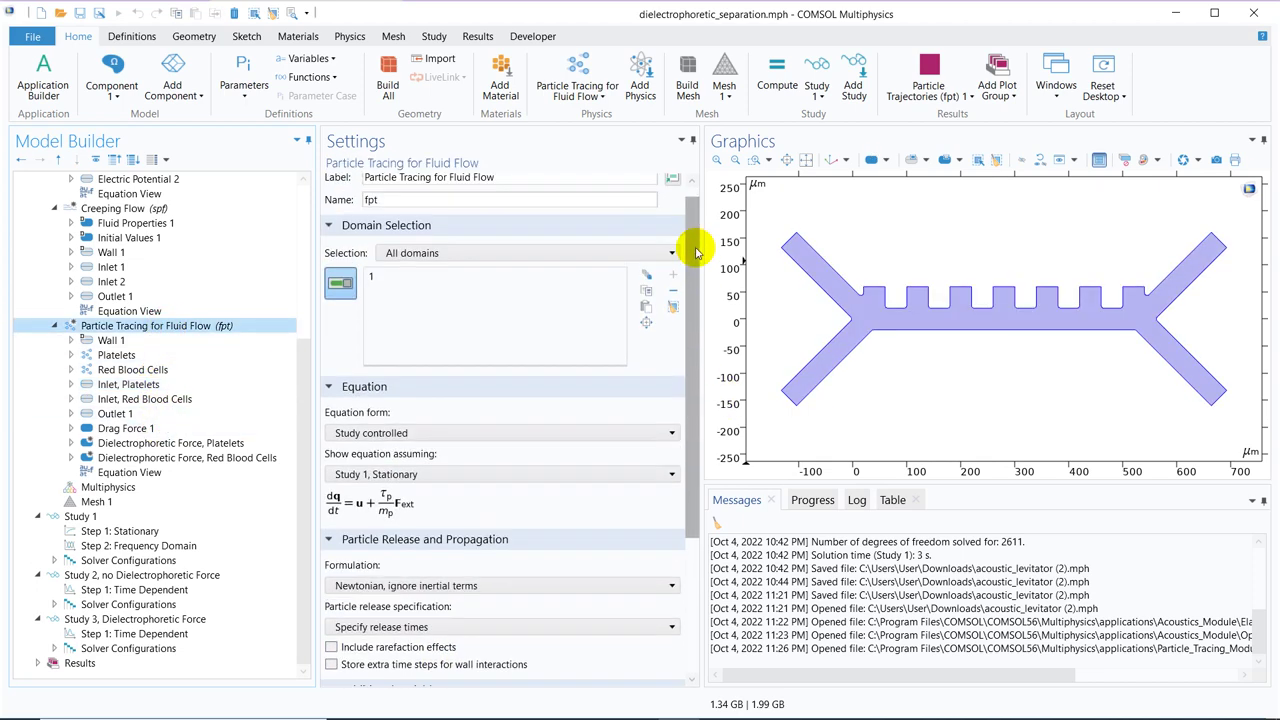
left_click(165, 428)
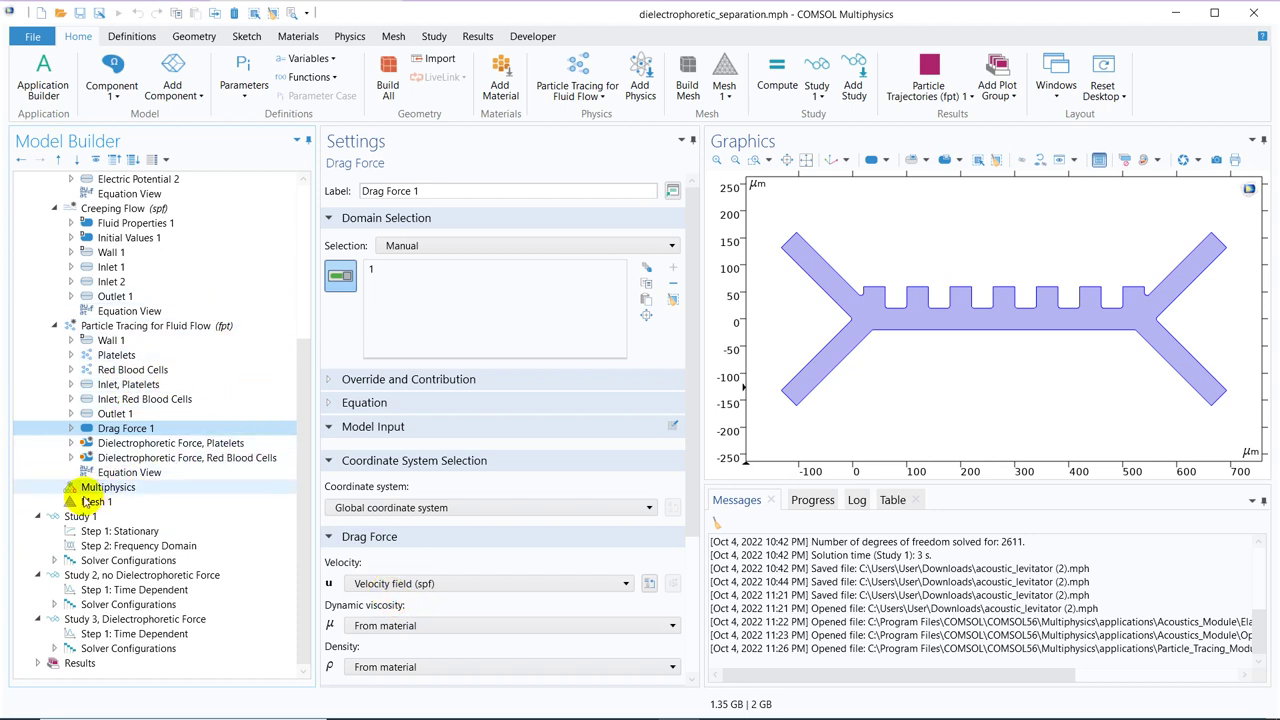
- Compute Study 1 from its Stationary step, showing the solver log, and display the resulting Velocity (spf) plot
left_click(163, 531)
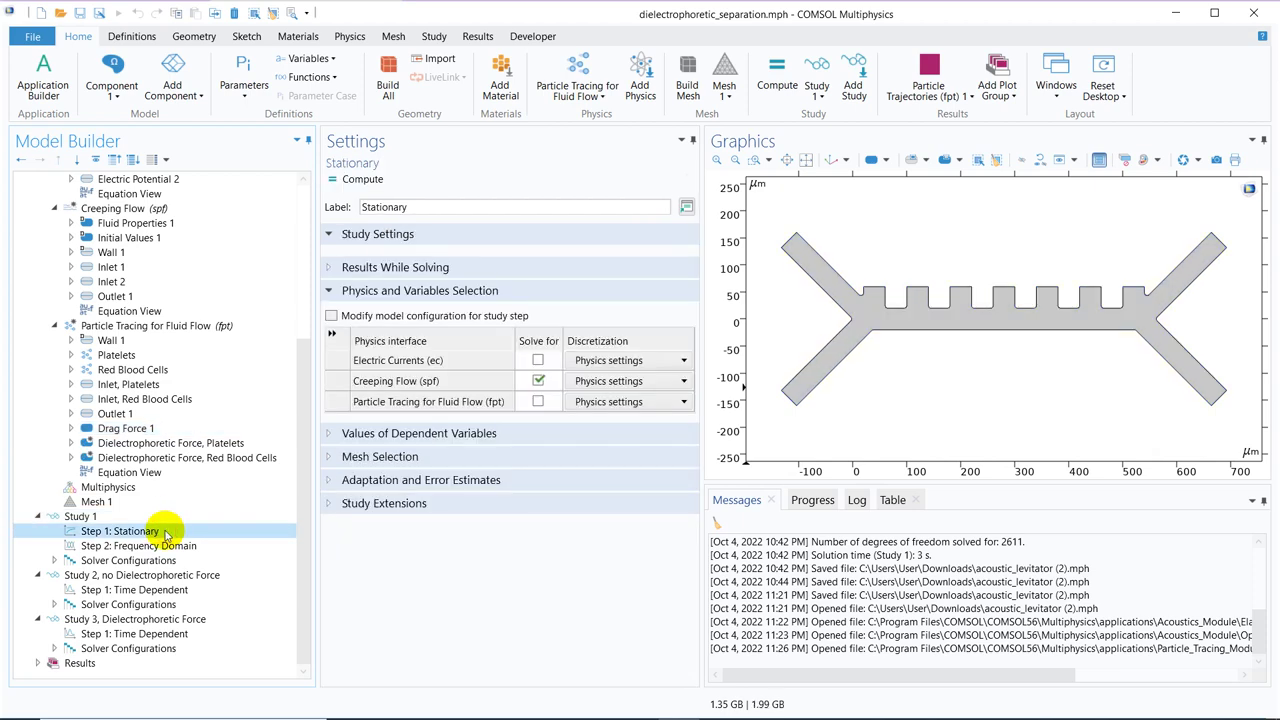
left_click(363, 180)
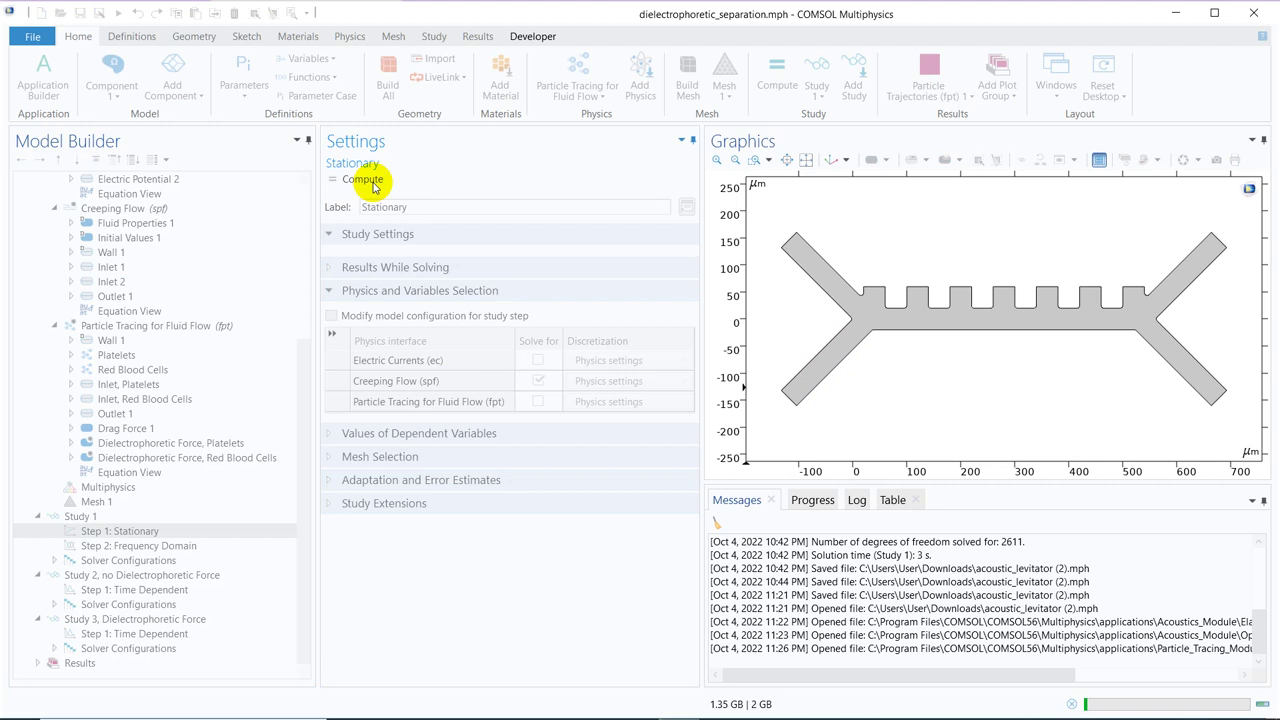
left_click(858, 500)
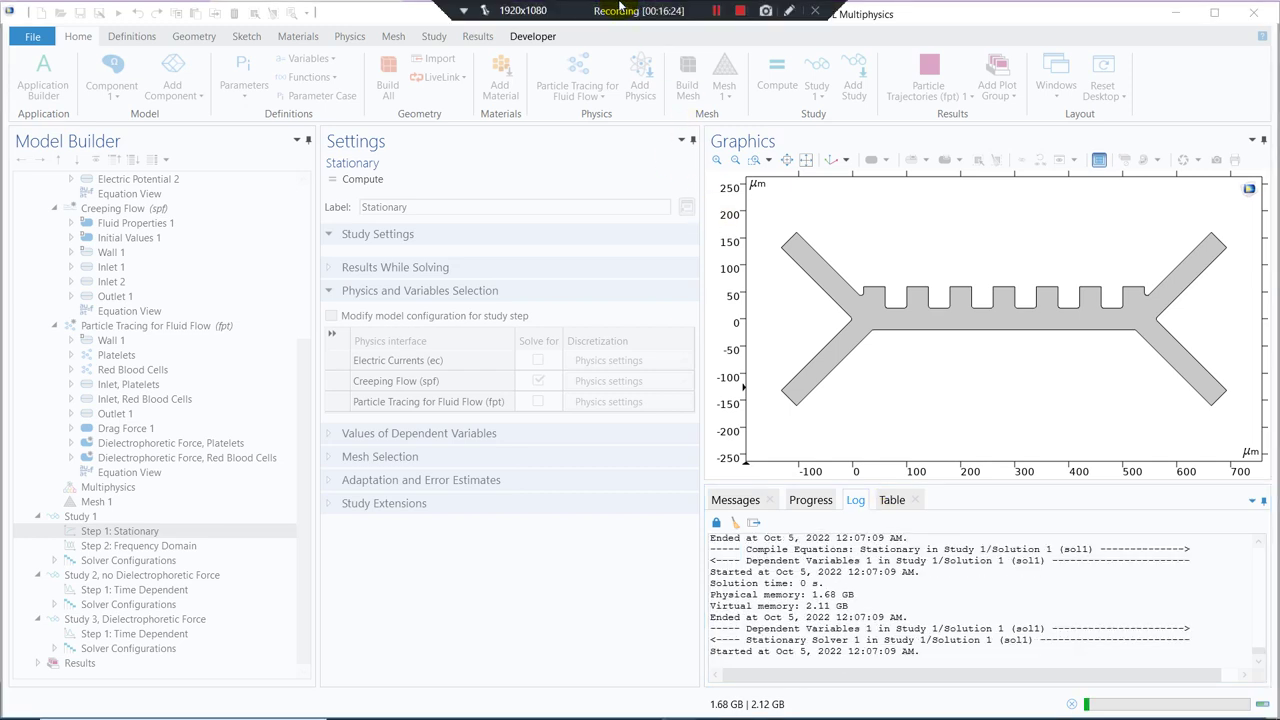
left_click(715, 11)
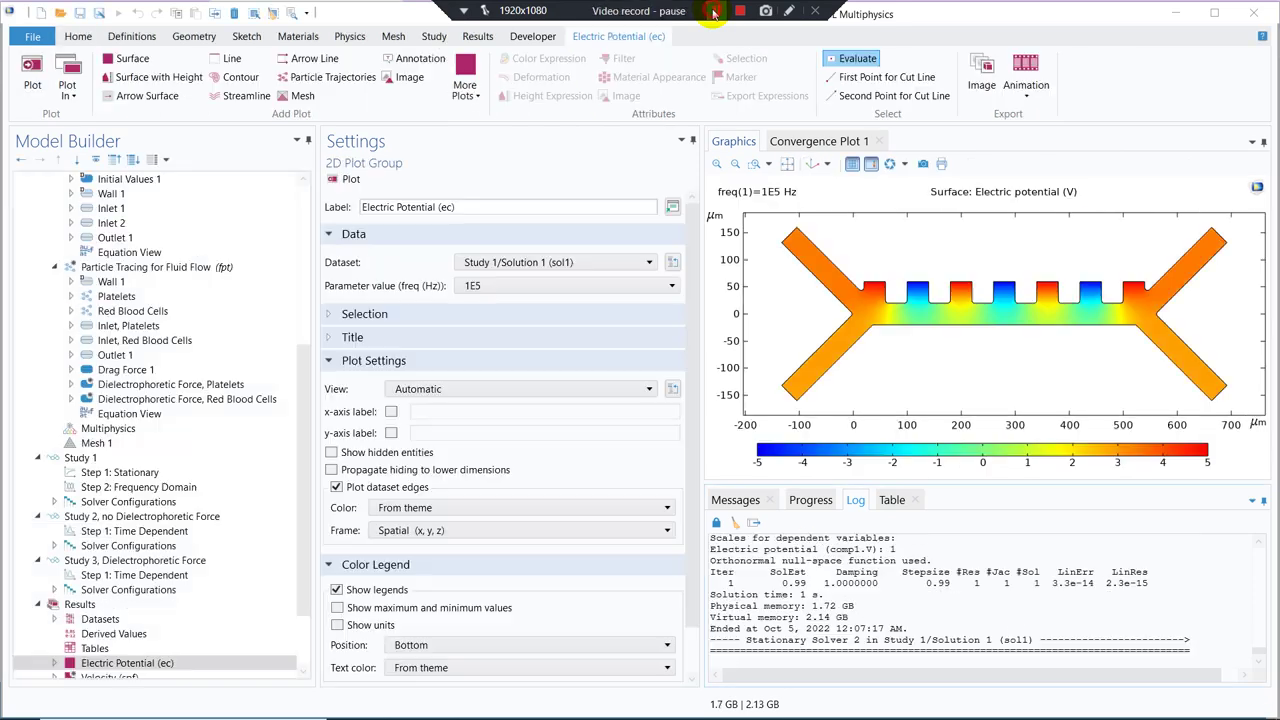
left_click(715, 11)
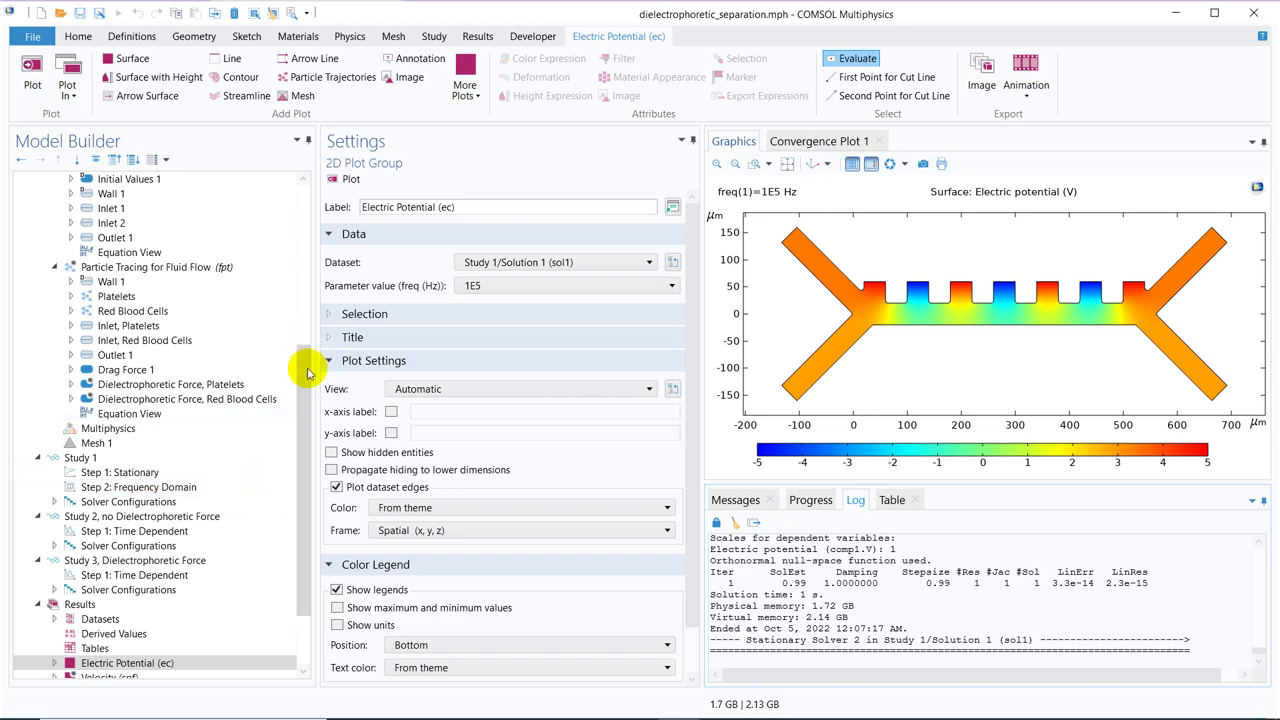
left_click_drag(304, 366, 308, 490)
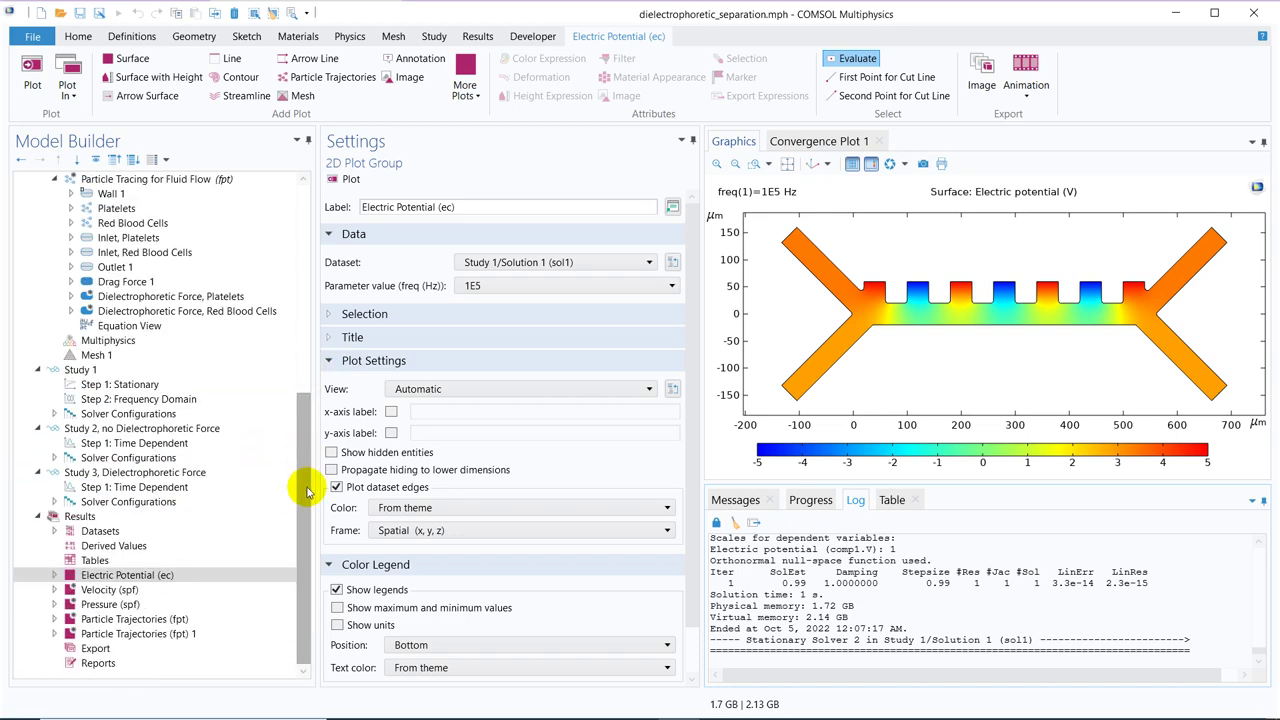
left_click(160, 590)
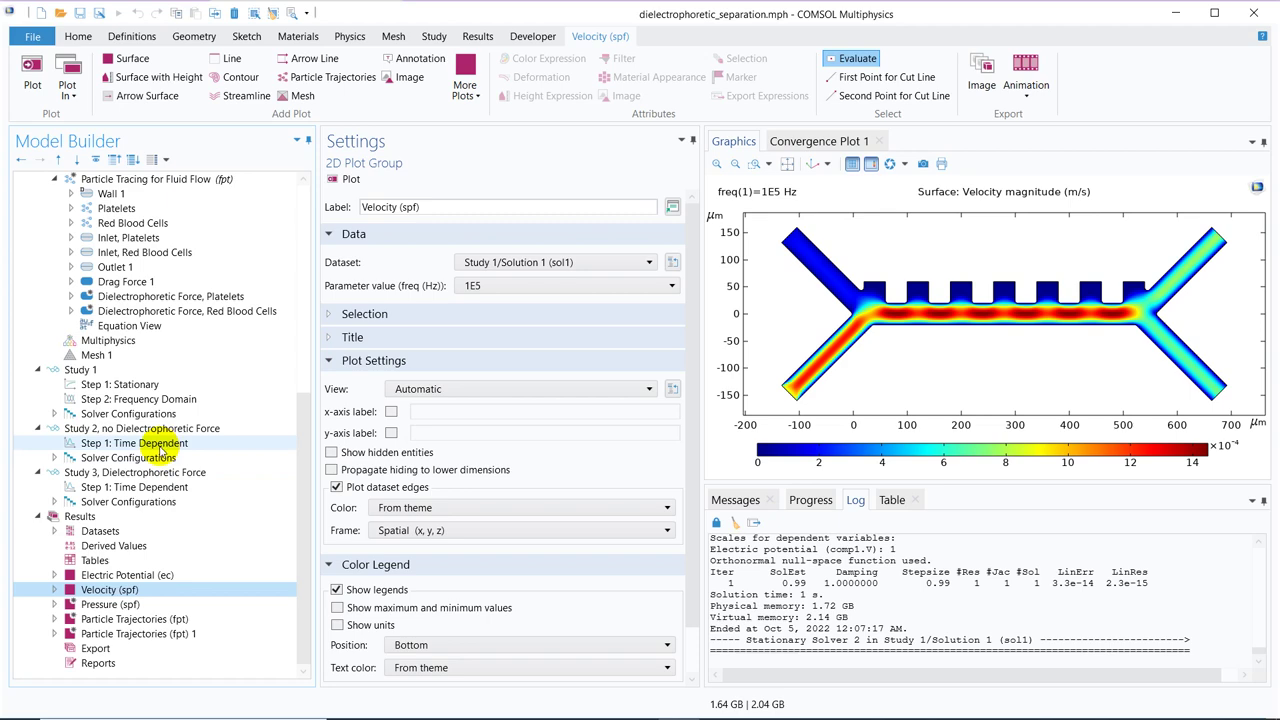
- Compute the Time Dependent step of Study 3 with dielectrophoretic force, followed by that of Study 2 without it
left_click(153, 487)
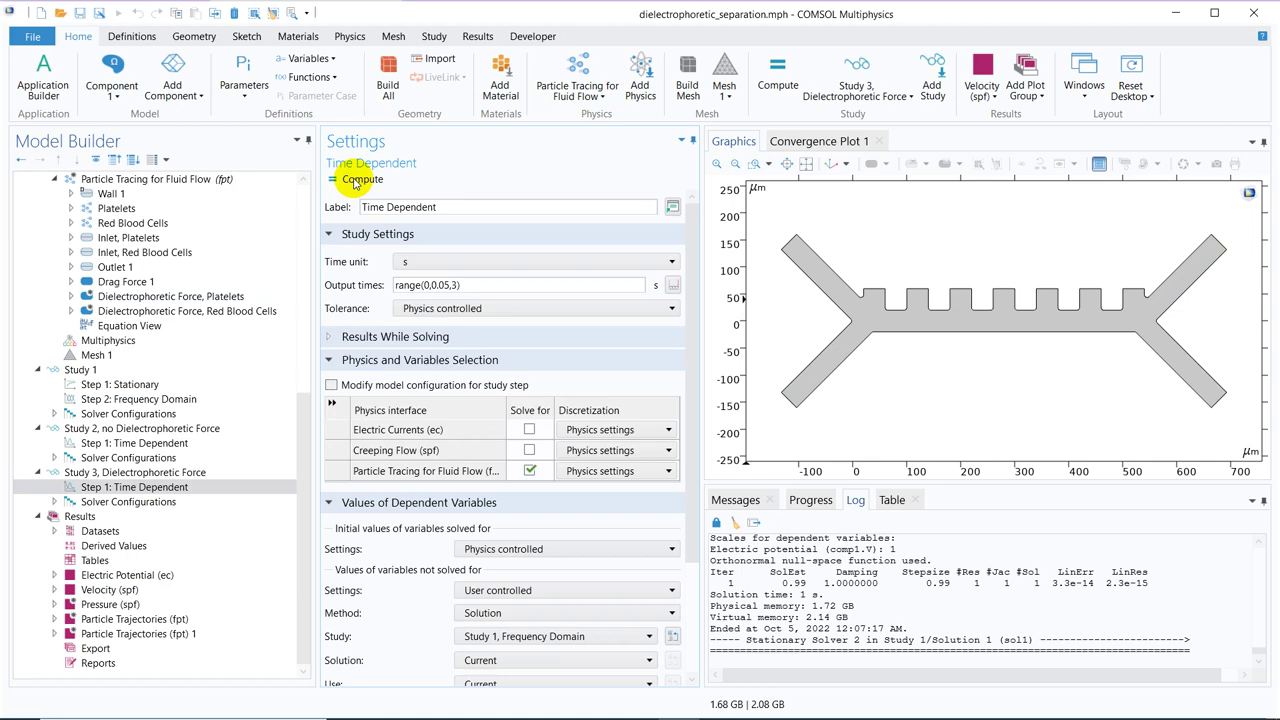
left_click(355, 180)
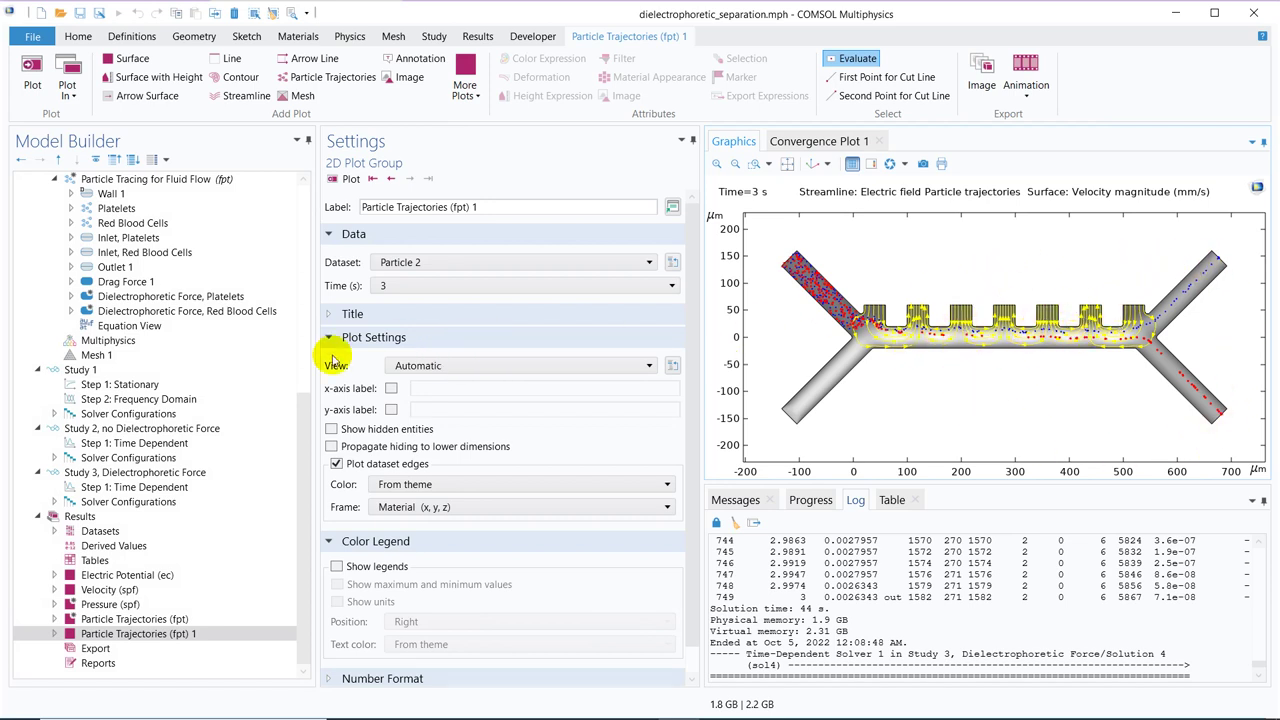
left_click(165, 443)
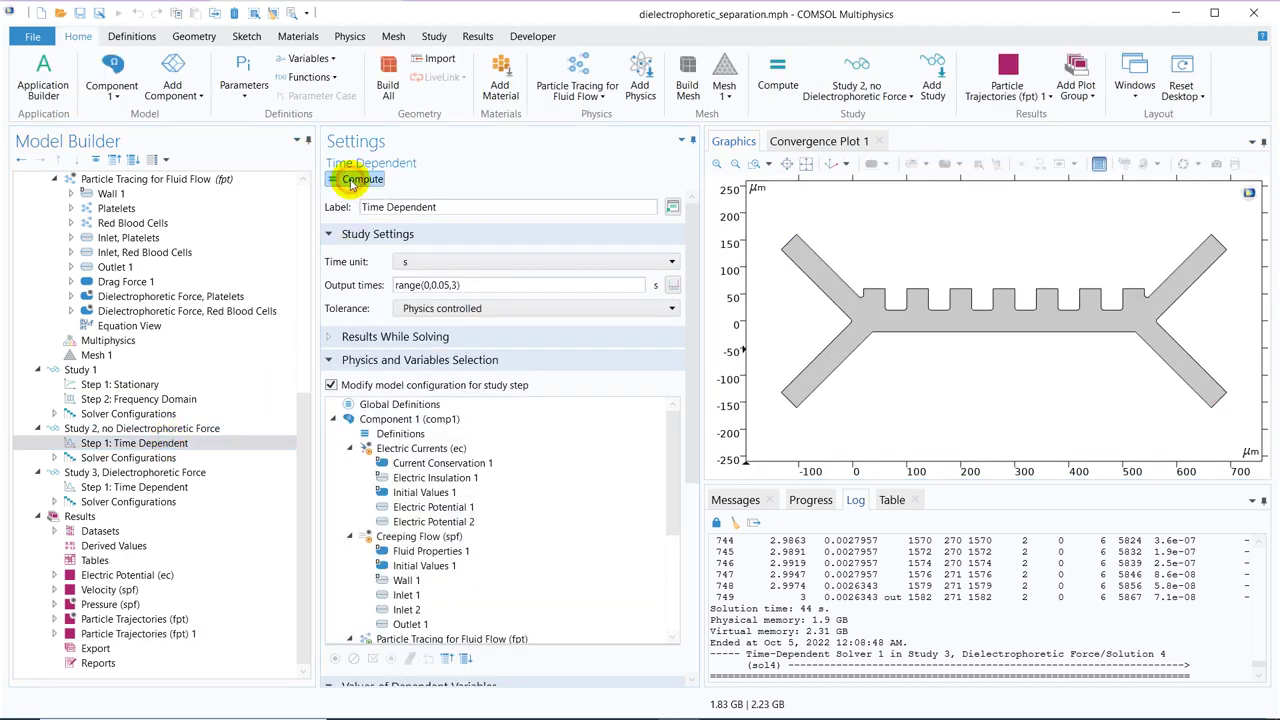
left_click(351, 185)
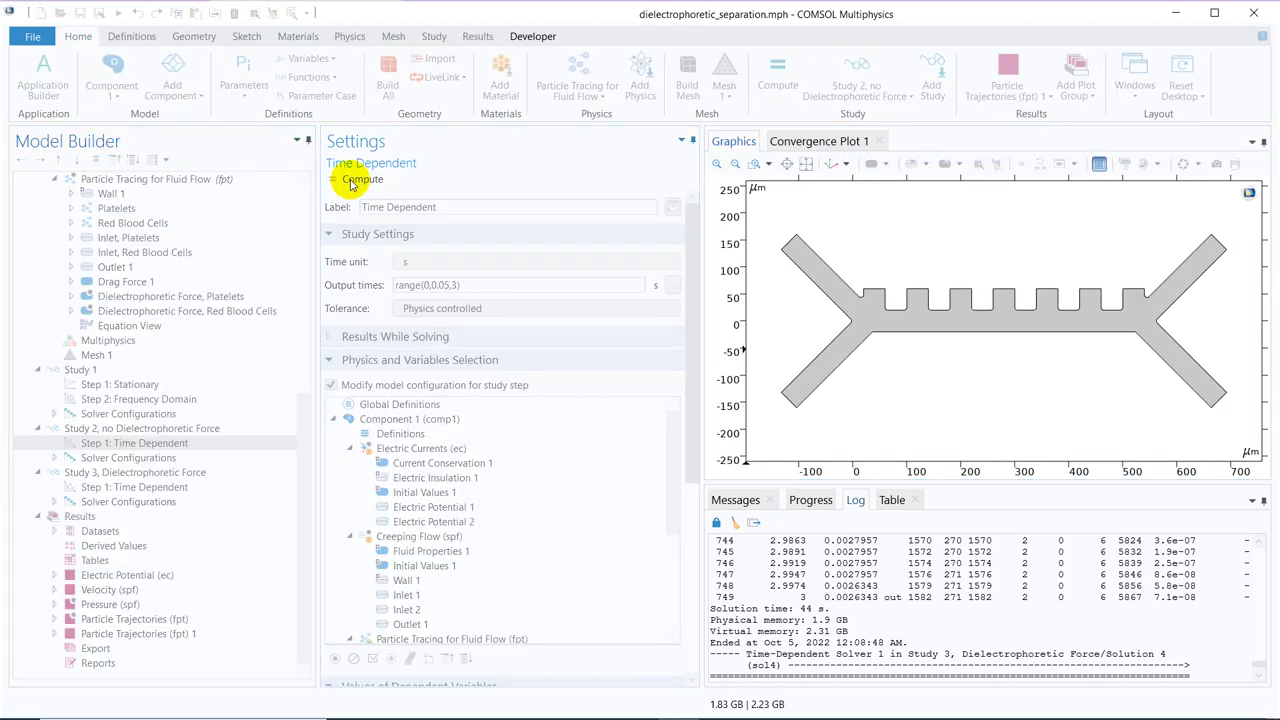